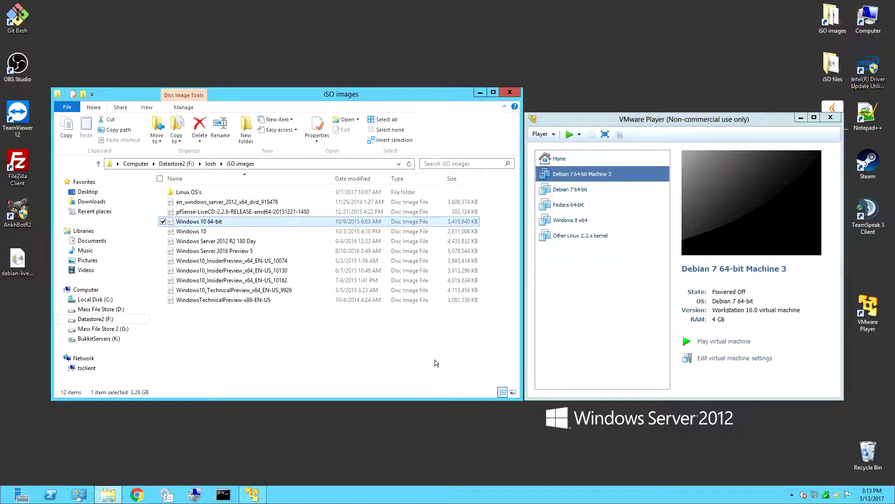
# Go to the VMware Player home page and check the product version in the About information
pyautogui.click(374, 355)
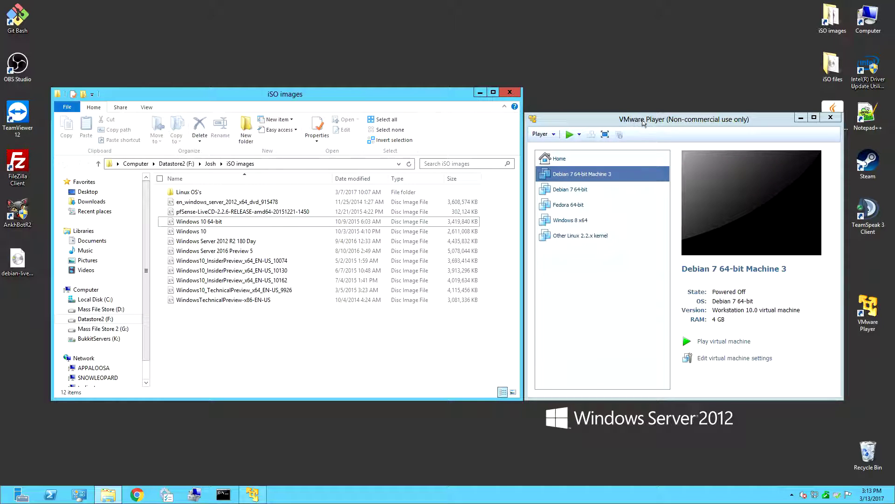
pyautogui.click(665, 123)
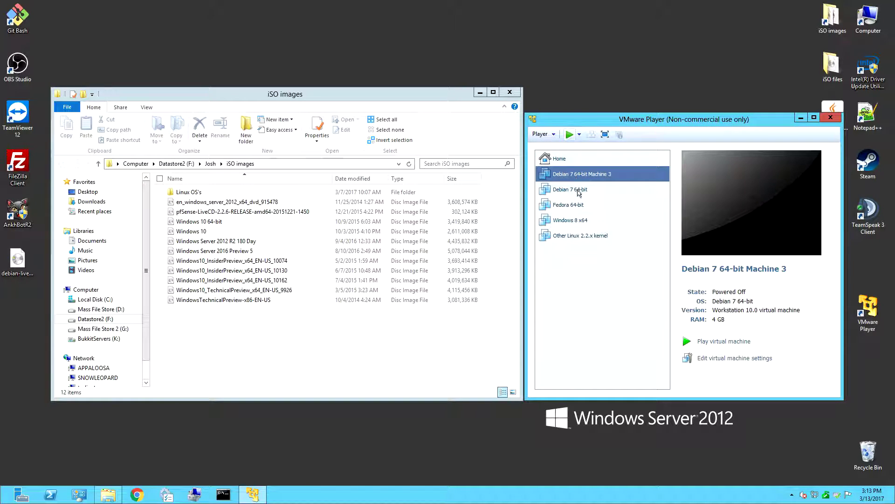
pyautogui.click(562, 158)
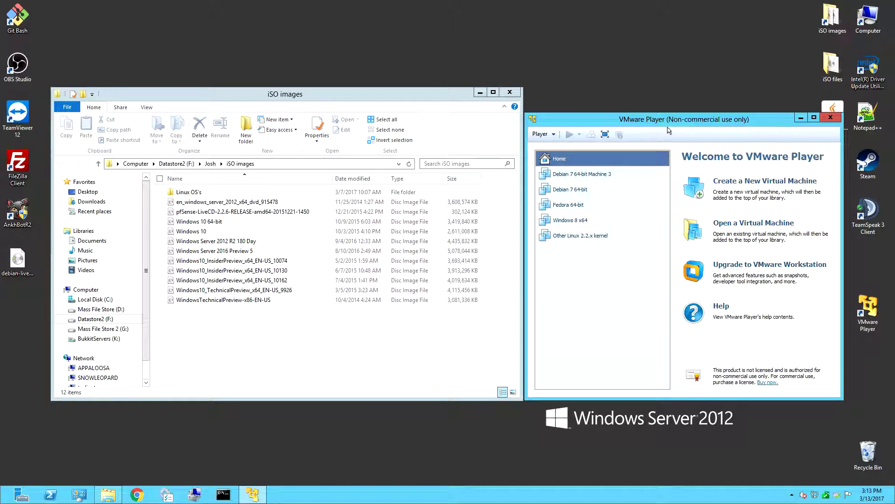
pyautogui.click(543, 134)
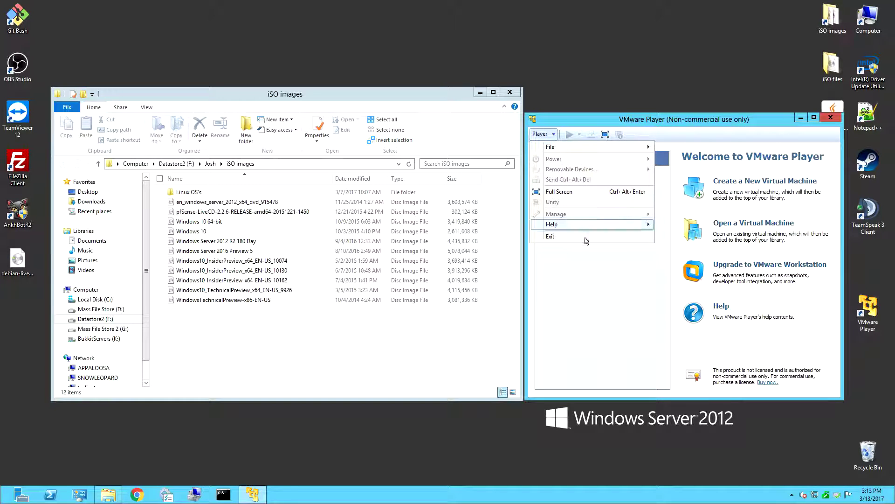
pyautogui.moveTo(592, 225)
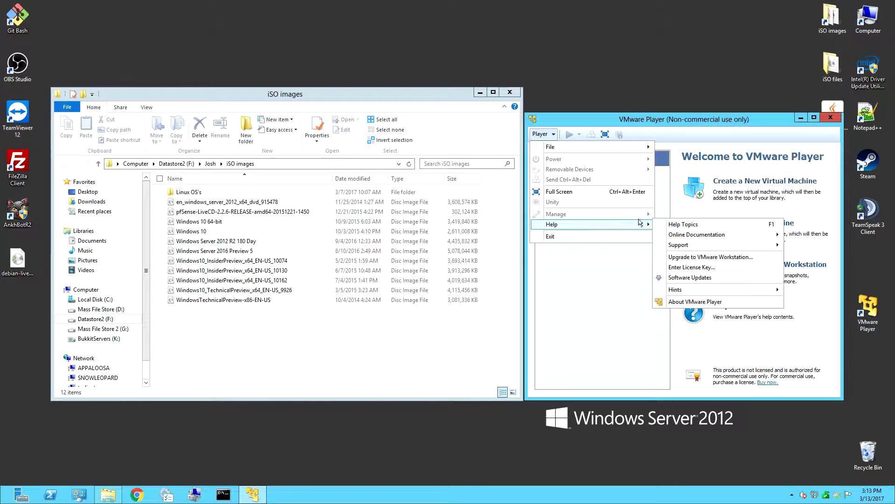
pyautogui.click(687, 303)
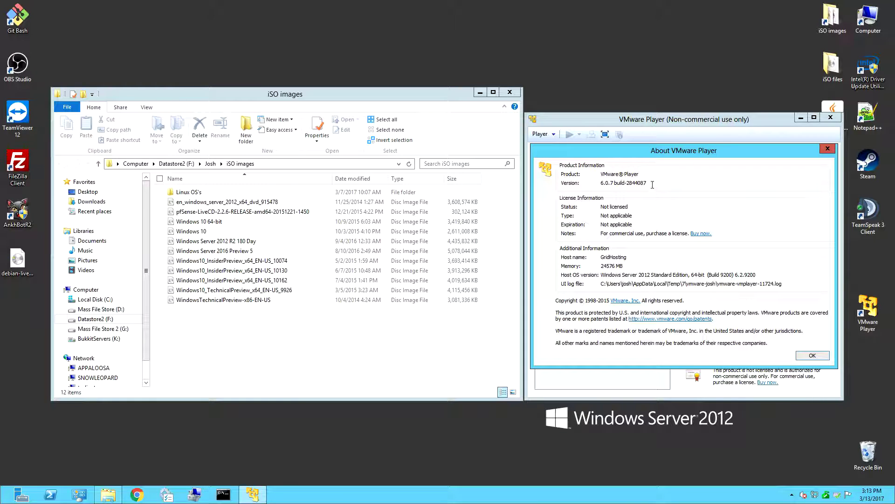
pyautogui.moveTo(654, 184); pyautogui.dragTo(599, 185)
pyautogui.click(810, 356)
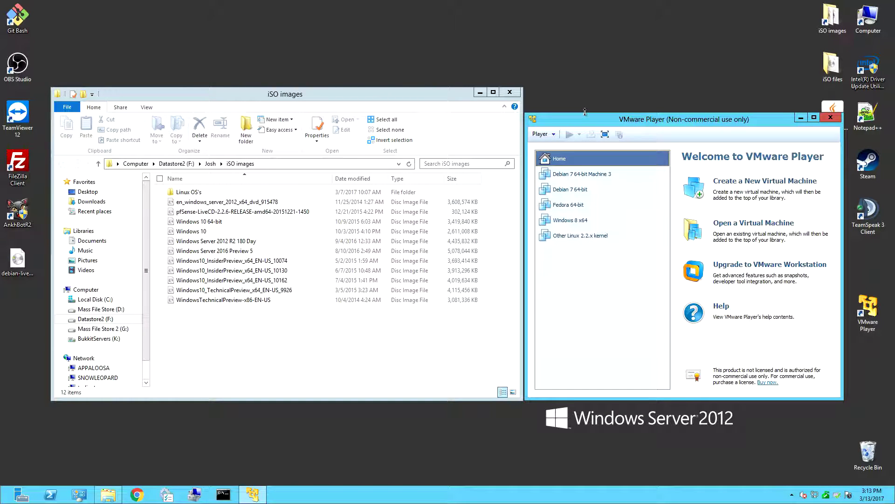
# Extend the VMware Player window upward to line up with the iSO images window, and briefly highlight the Windows 10 64-bit image
pyautogui.moveTo(585, 112); pyautogui.dragTo(585, 87)
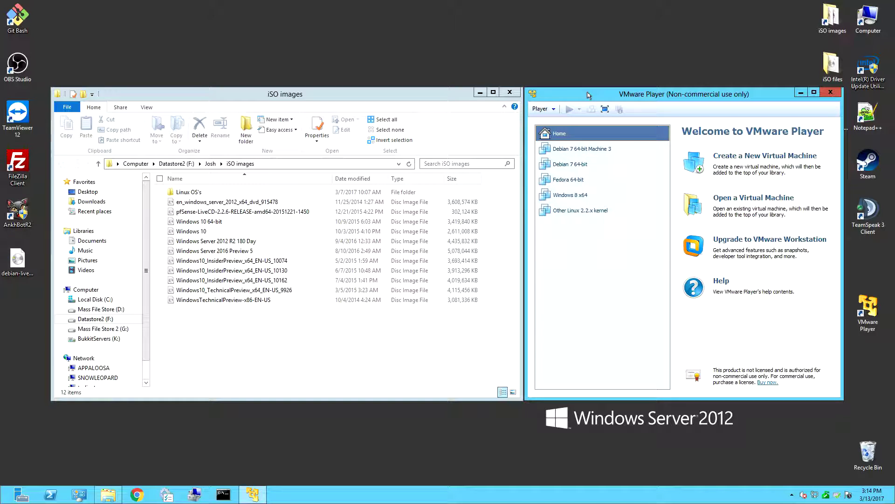
pyautogui.moveTo(588, 95); pyautogui.dragTo(588, 96)
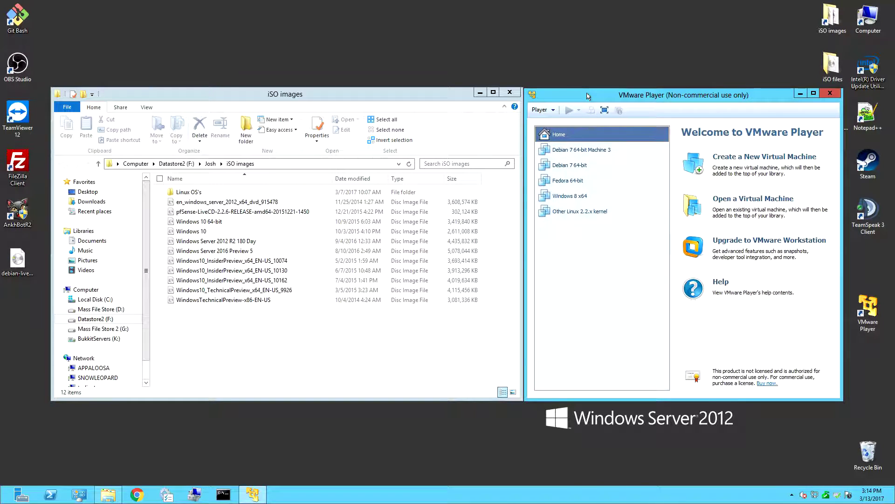
pyautogui.click(264, 360)
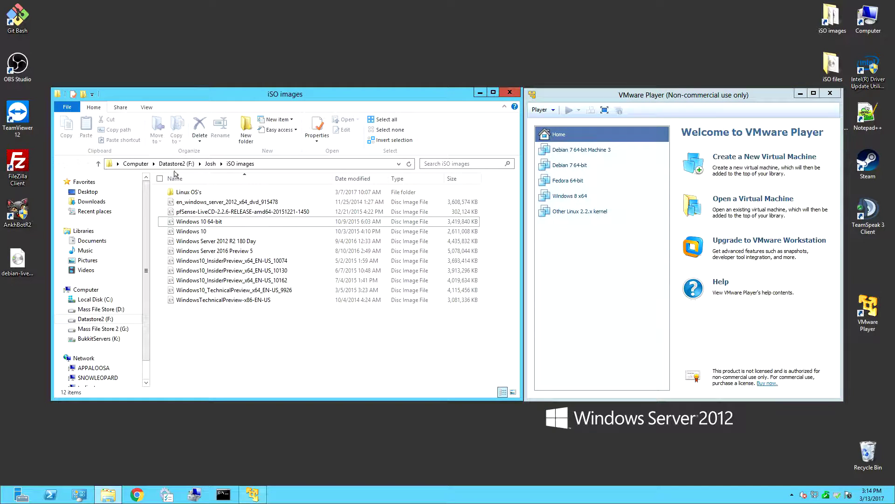
pyautogui.click(219, 223)
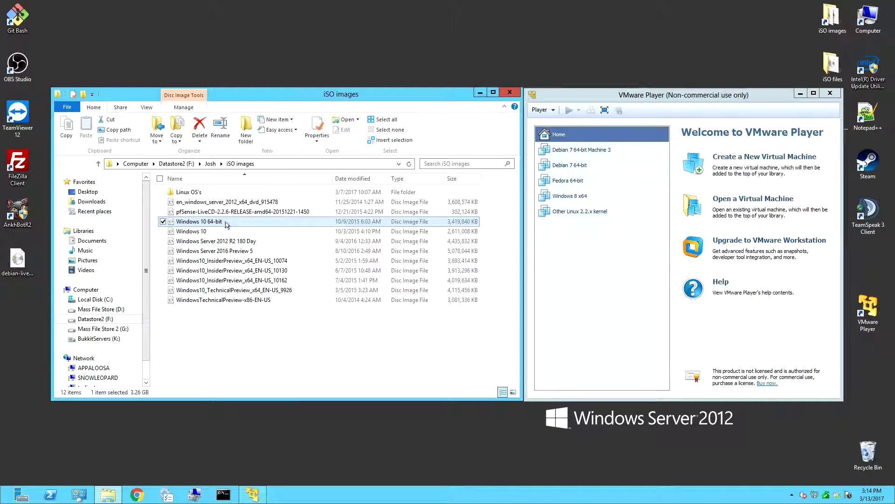
pyautogui.click(455, 366)
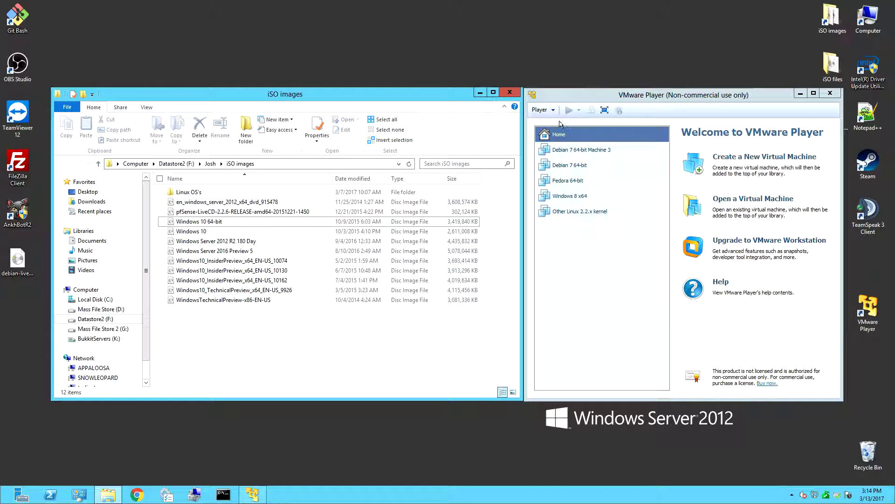
# Open Task Manager and examine the host's memory and CPU performance, including core count and virtualization support
pyautogui.rightClick(494, 498)
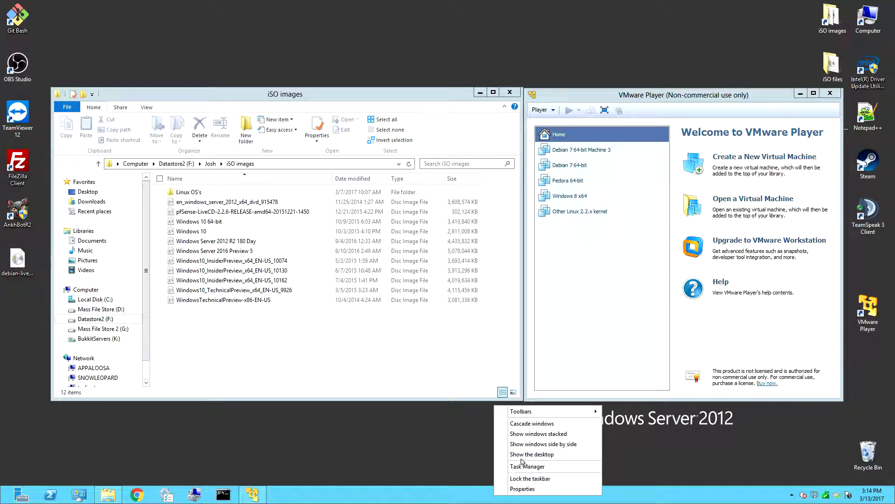
pyautogui.click(517, 461)
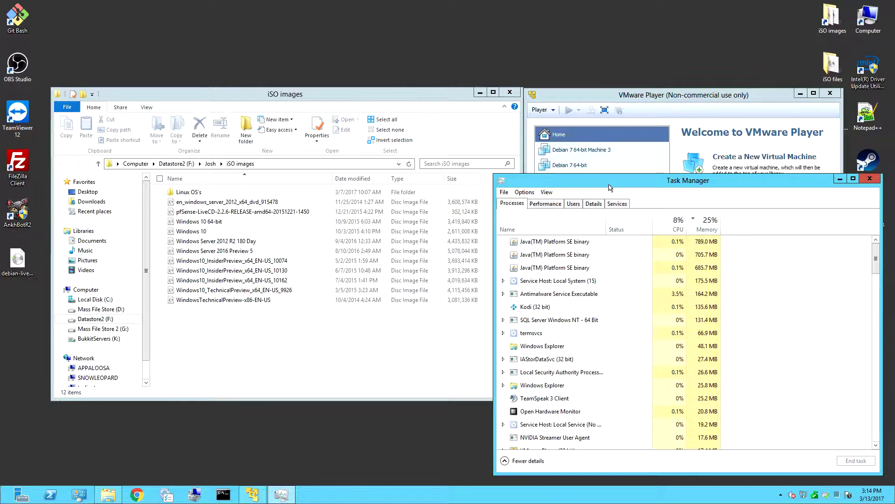
pyautogui.moveTo(611, 180); pyautogui.dragTo(543, 152)
pyautogui.click(478, 175)
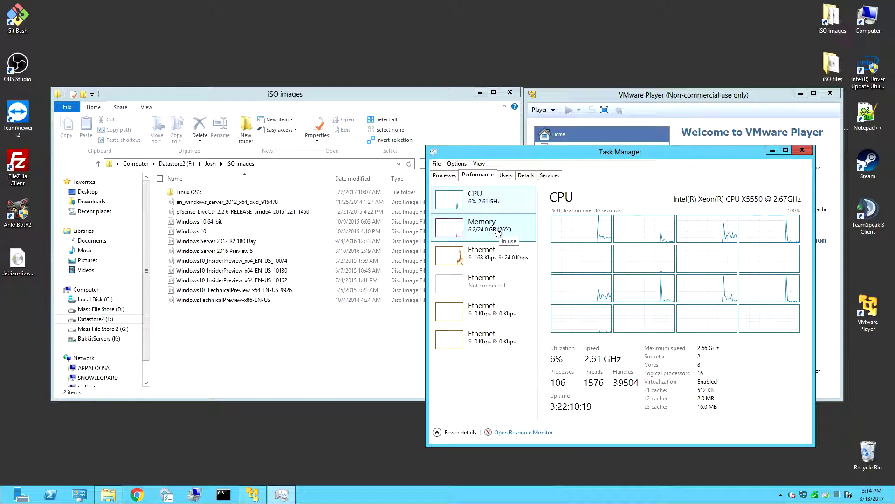
pyautogui.click(498, 231)
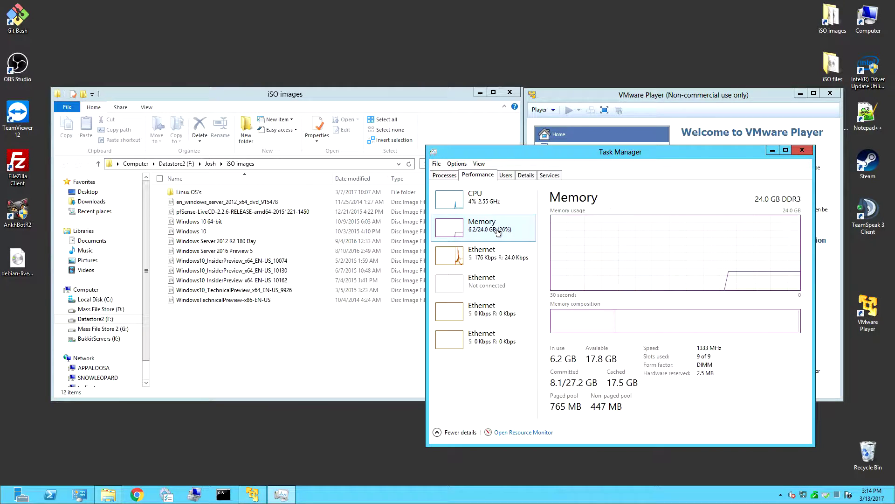
pyautogui.click(489, 199)
pyautogui.click(505, 233)
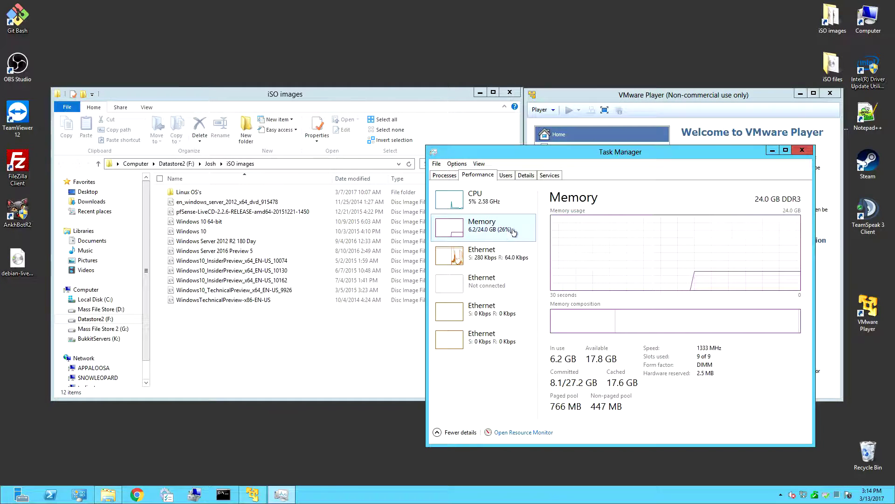
pyautogui.click(488, 199)
pyautogui.click(487, 229)
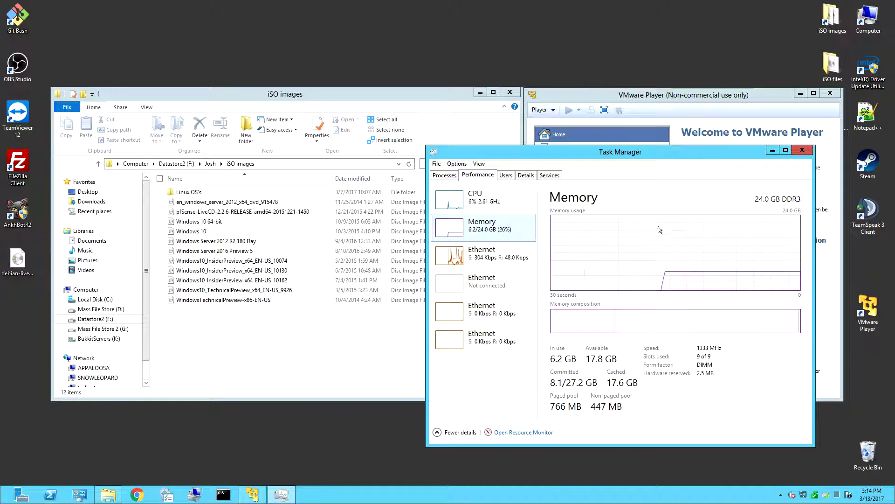
pyautogui.click(494, 203)
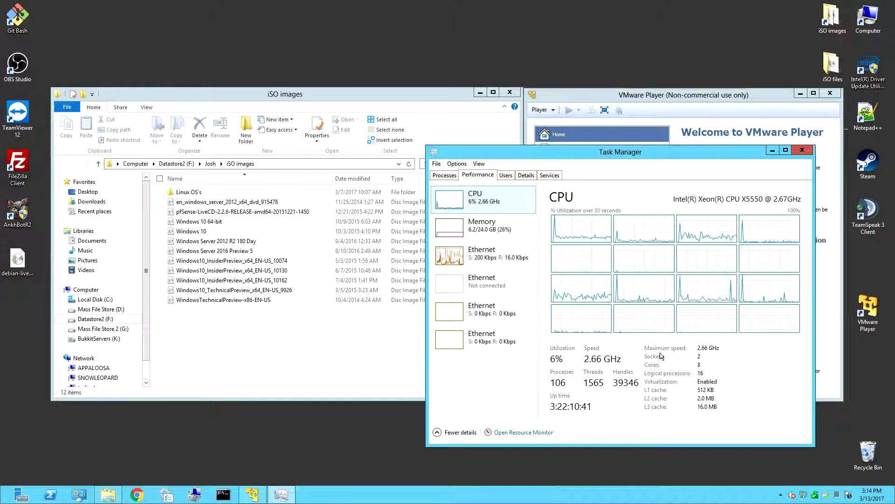
# Reposition Task Manager, compare the CPU and memory details once more, and close it
pyautogui.moveTo(645, 153); pyautogui.dragTo(482, 148)
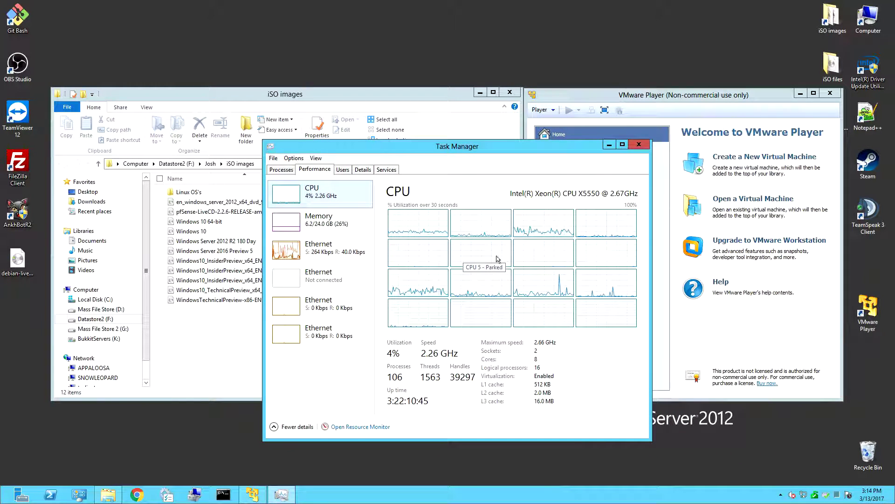
pyautogui.click(326, 220)
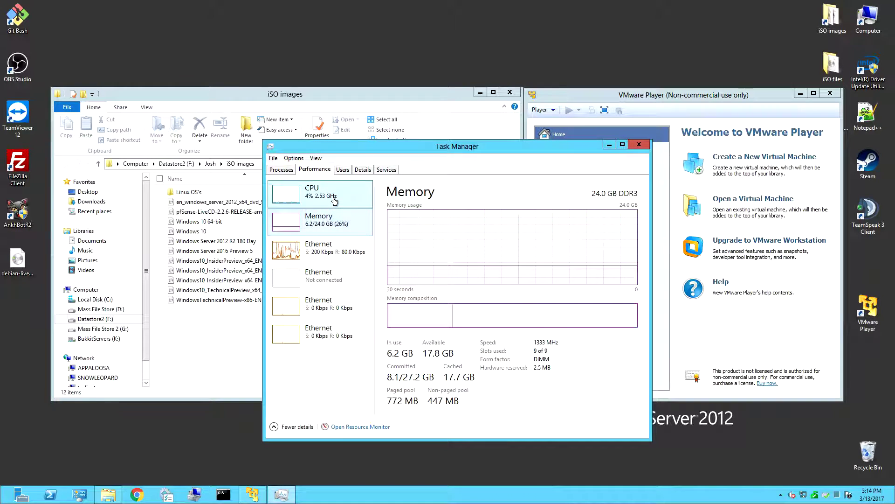
pyautogui.click(334, 201)
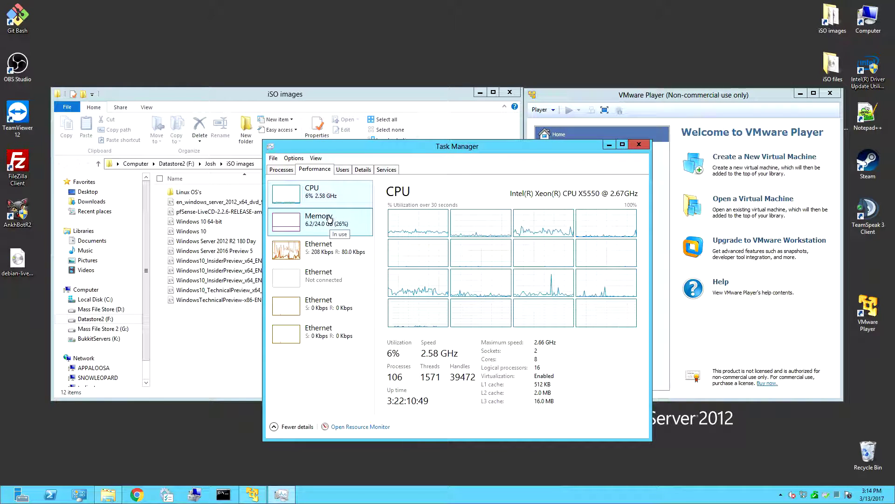
pyautogui.click(330, 219)
pyautogui.click(340, 204)
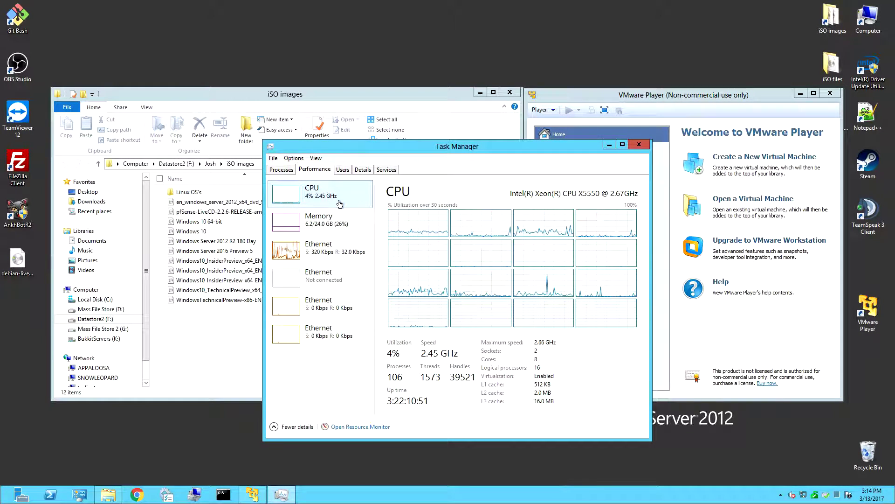
pyautogui.click(320, 221)
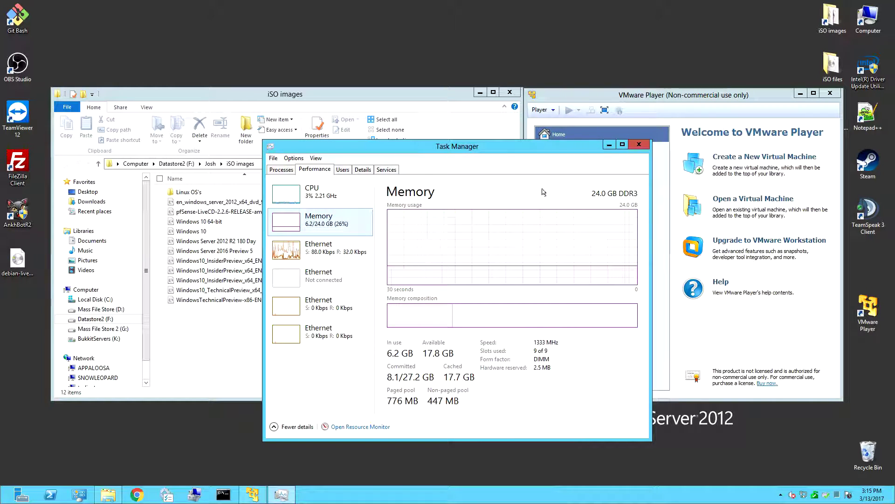
pyautogui.click(319, 195)
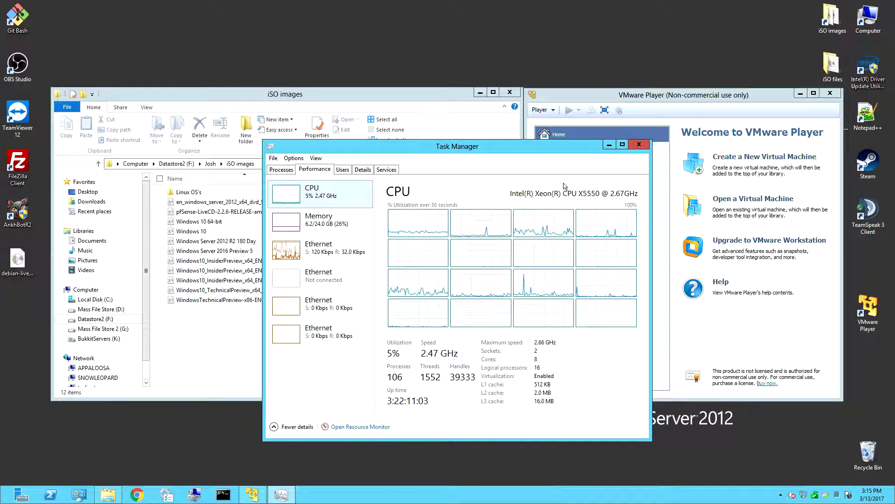
pyautogui.click(637, 145)
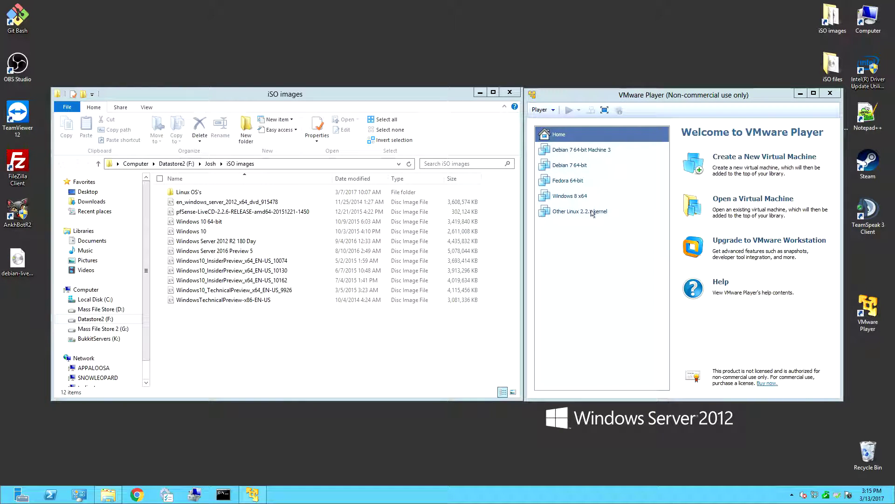
# Start the New Virtual Machine Wizard in VMware Player
pyautogui.click(558, 111)
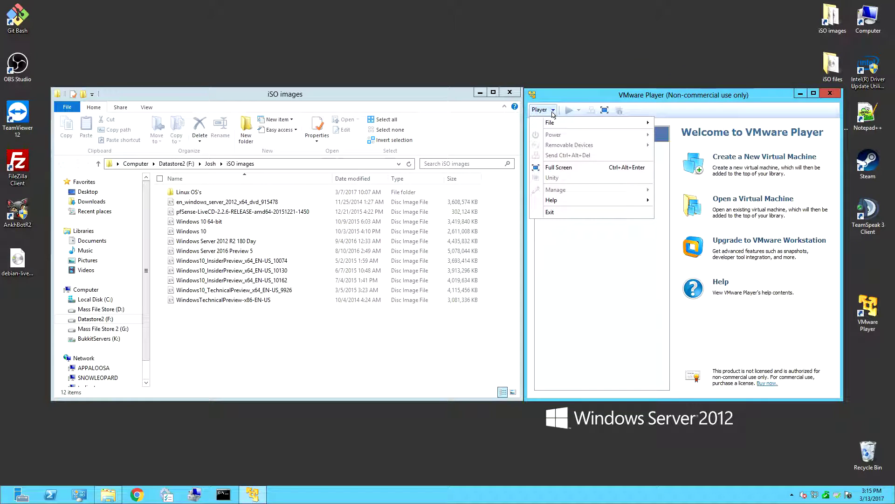
pyautogui.moveTo(581, 121)
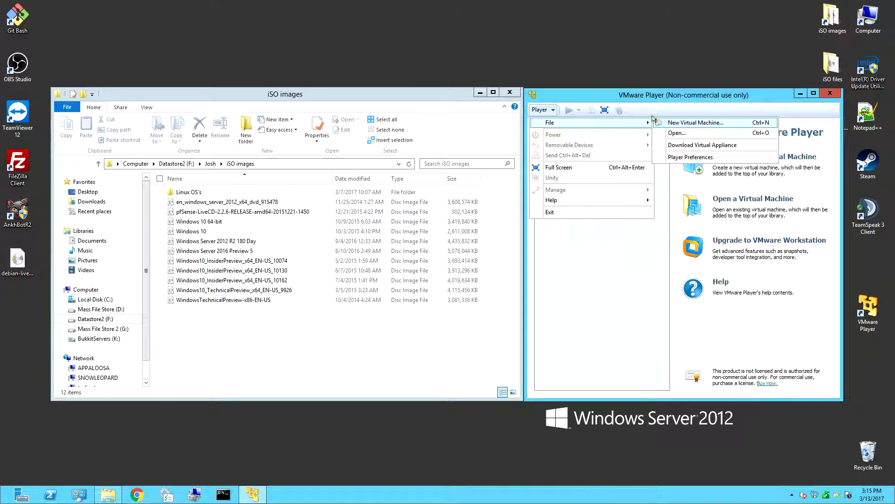
pyautogui.click(530, 114)
pyautogui.click(552, 113)
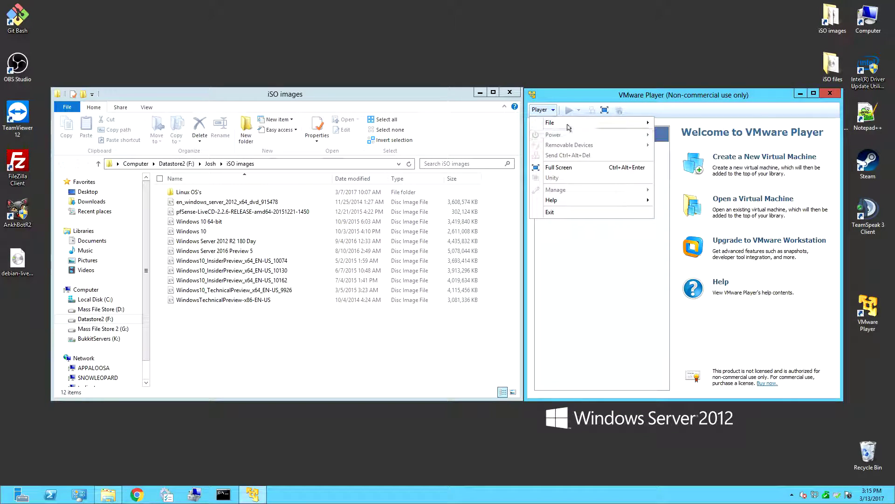
pyautogui.click(646, 264)
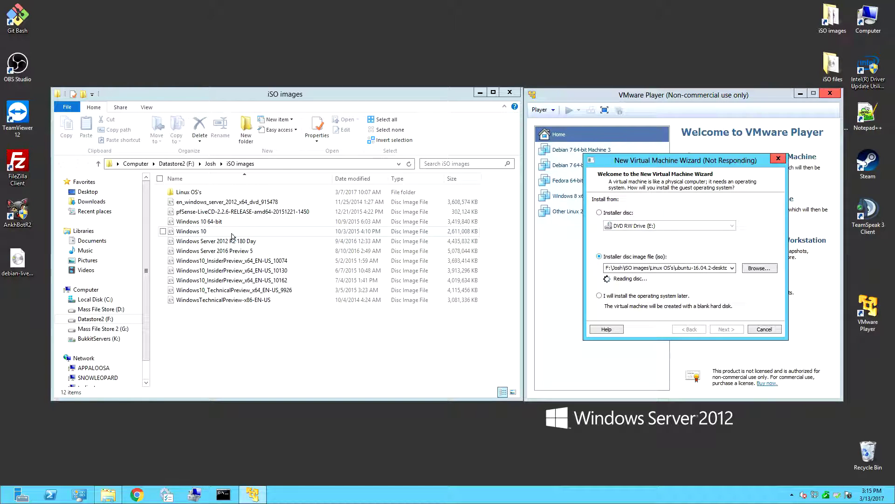
# Browse for the installer disc image and go to the iSO images folder on Datastore2 (F:), using the path copied from File Explorer
pyautogui.click(759, 267)
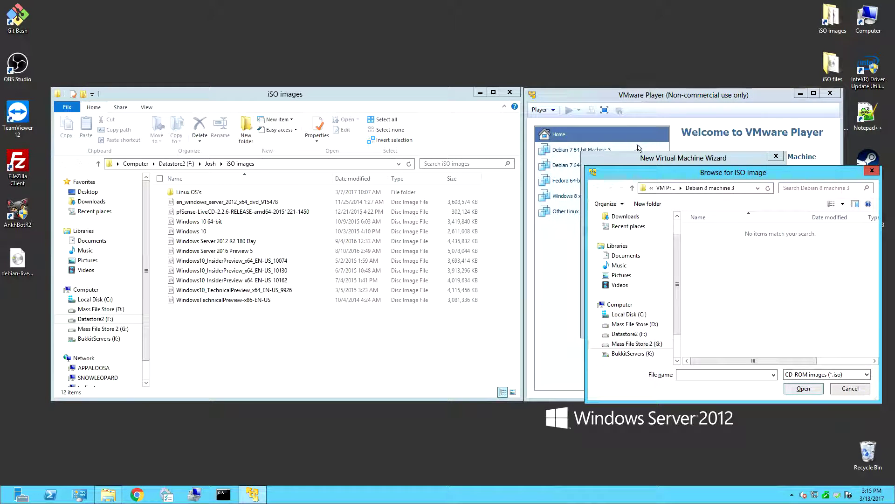
pyautogui.moveTo(663, 175); pyautogui.dragTo(587, 147)
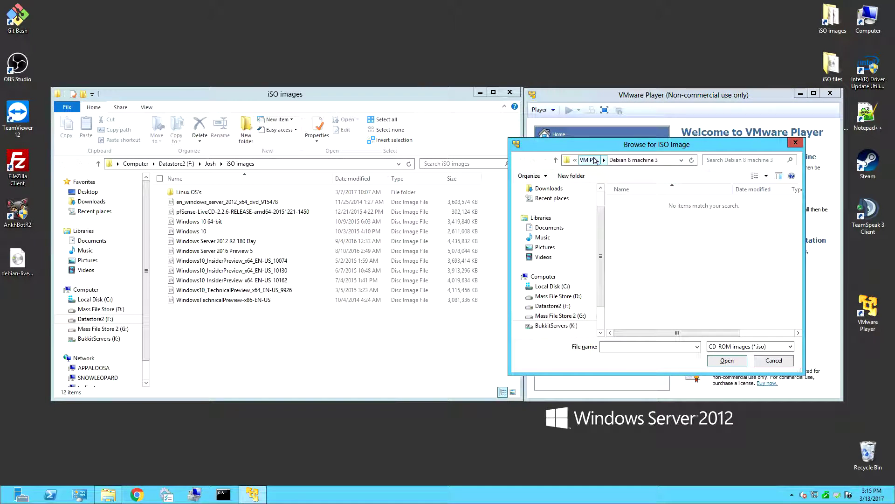
pyautogui.click(523, 316)
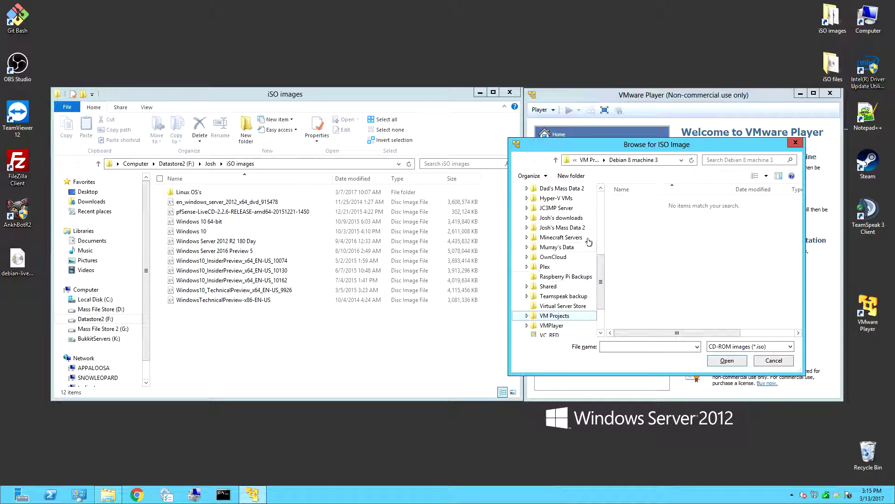
pyautogui.click(396, 163)
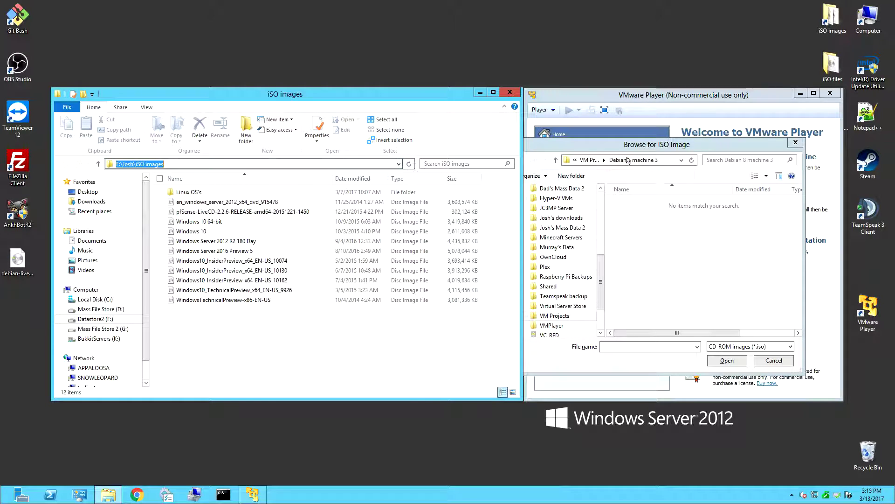
pyautogui.hotkey('ctrl', 'c')
pyautogui.click(669, 163)
pyautogui.hotkey('ctrl', 'v')
pyautogui.press('Return')
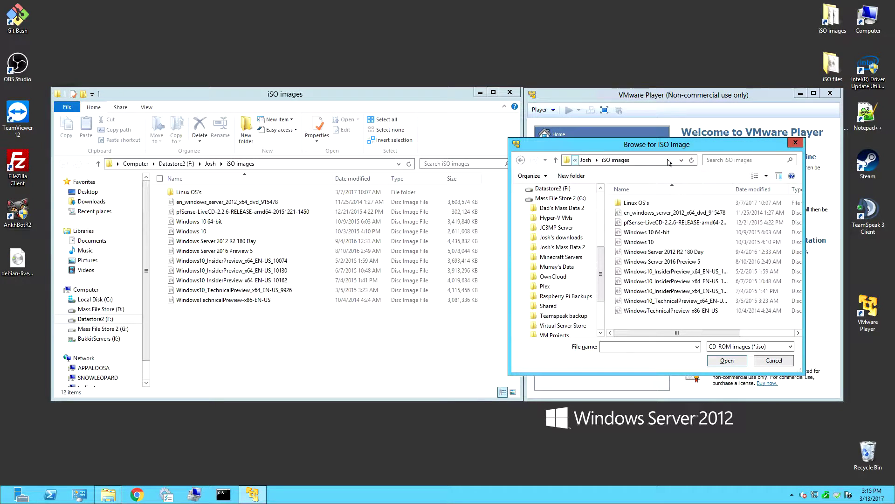
# Choose the Windows 10 64-bit image as the installer disc image and continue the wizard
pyautogui.click(661, 232)
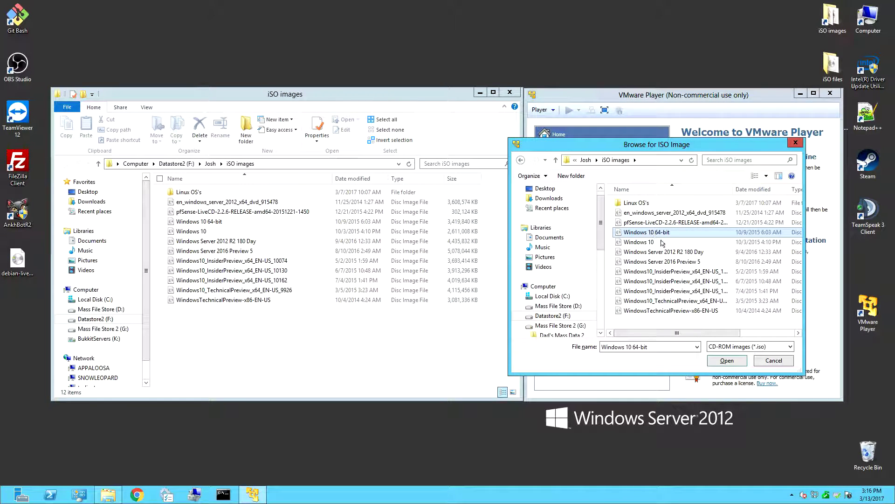
pyautogui.click(726, 362)
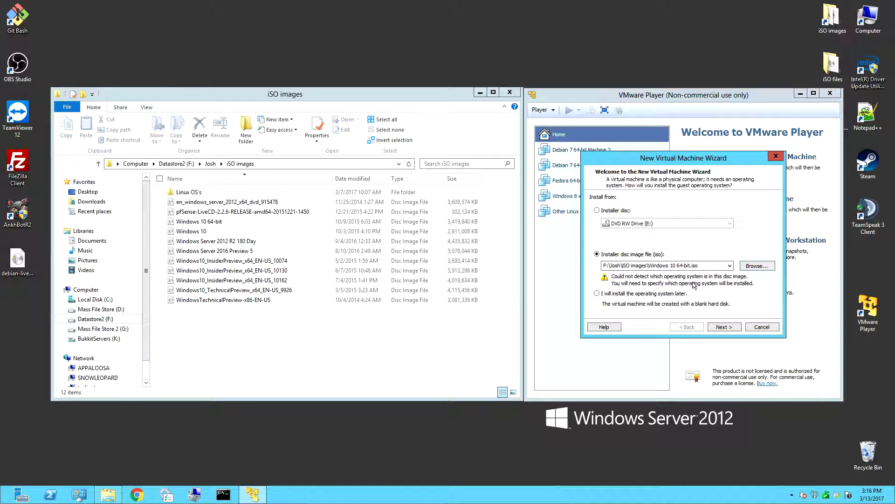
pyautogui.click(730, 328)
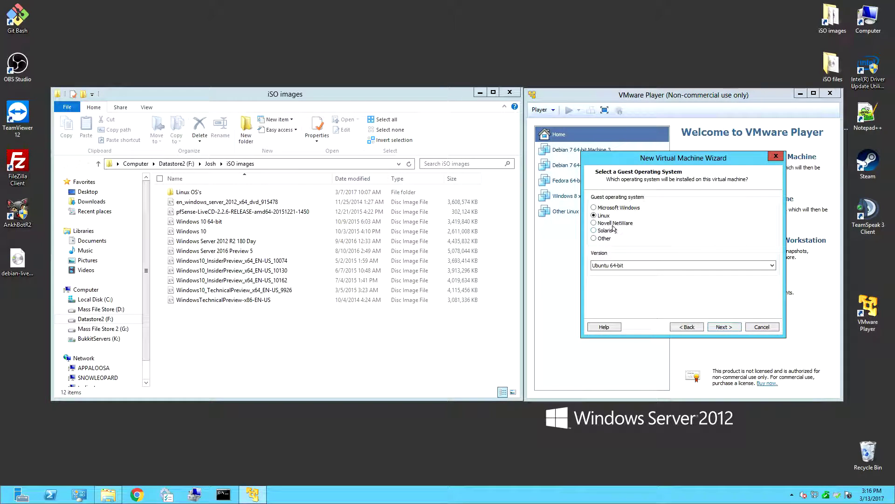
# Set the guest operating system to Microsoft Windows, version Windows 8 x64, and accept the default machine name and location
pyautogui.click(613, 209)
pyautogui.click(636, 266)
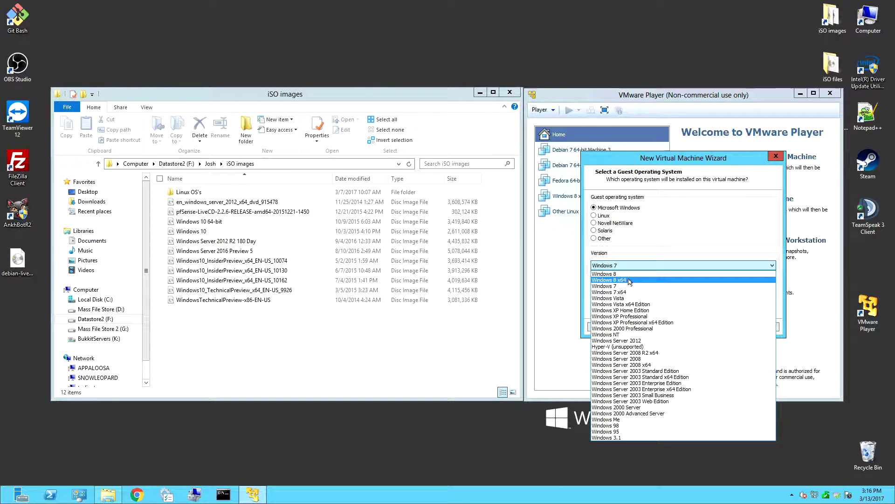
pyautogui.click(630, 280)
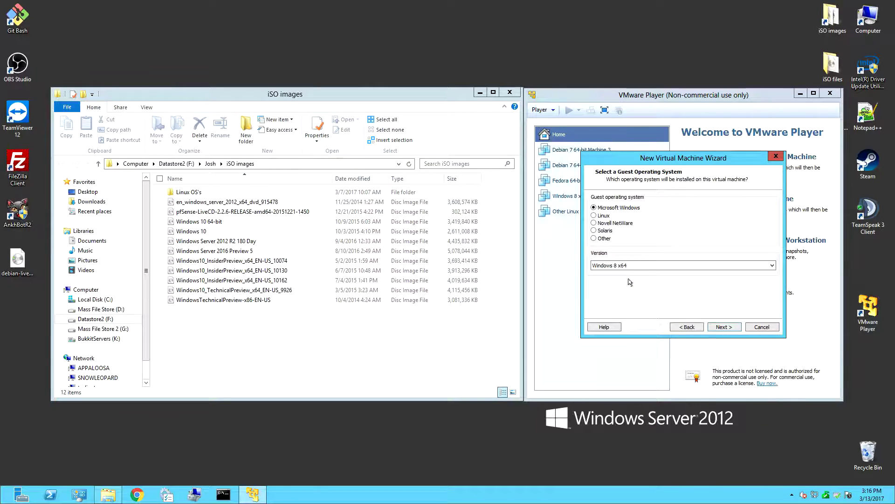
pyautogui.click(724, 327)
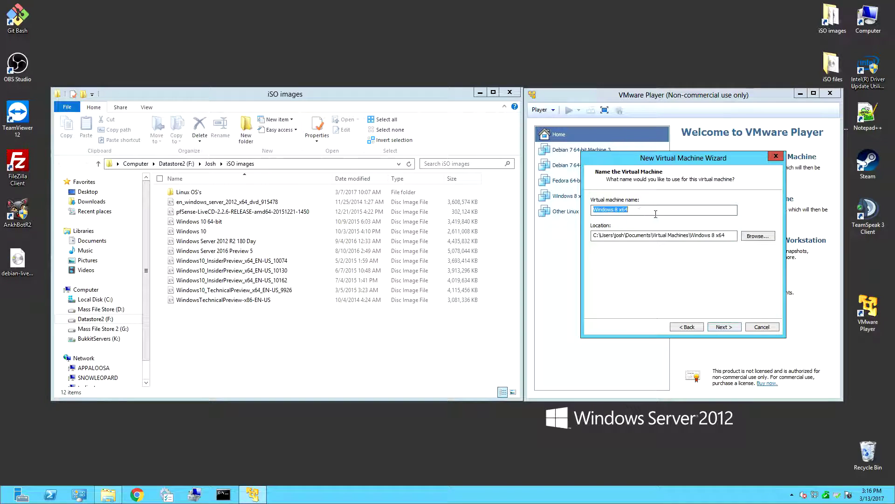
pyautogui.click(722, 328)
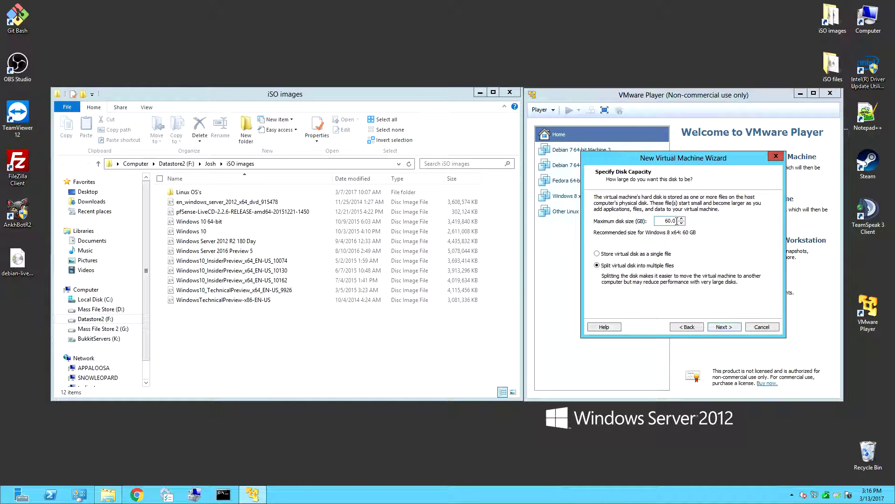
# Set the maximum disk size to 160 GB and store the virtual disk as a single file
pyautogui.doubleClick(678, 222)
pyautogui.write('160')
pyautogui.click(622, 254)
pyautogui.click(725, 327)
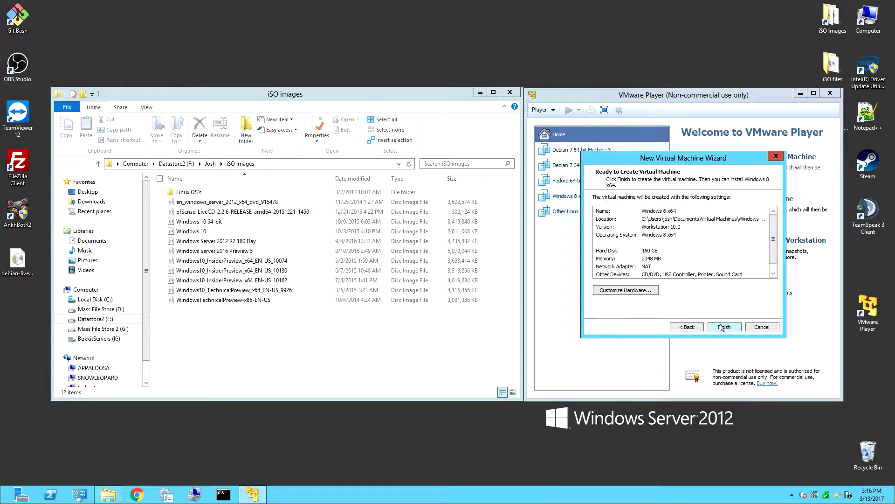
# Customize the hardware with 4 GB of memory and 4 processor cores
pyautogui.click(638, 290)
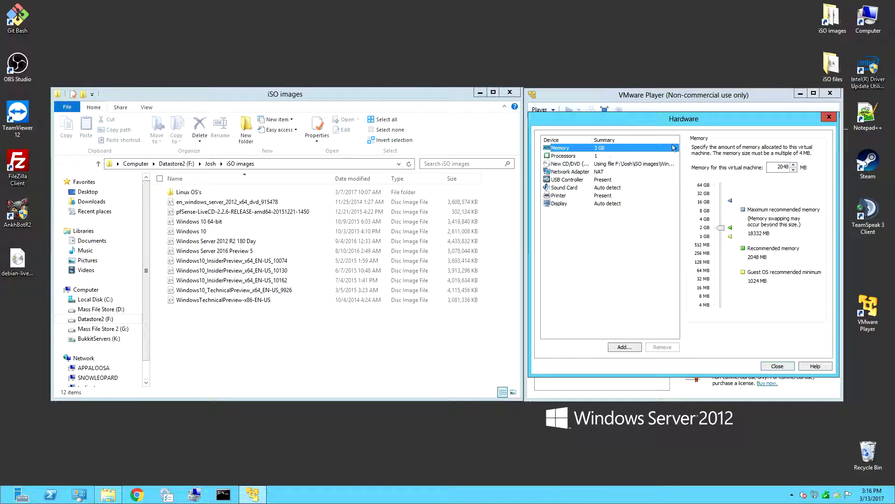
pyautogui.click(708, 218)
pyautogui.click(594, 157)
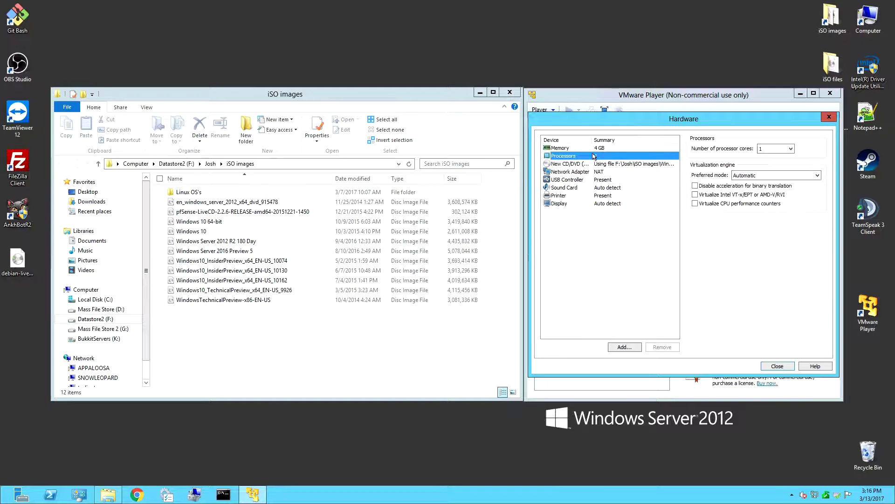
pyautogui.click(775, 148)
pyautogui.click(769, 156)
pyautogui.press('4')
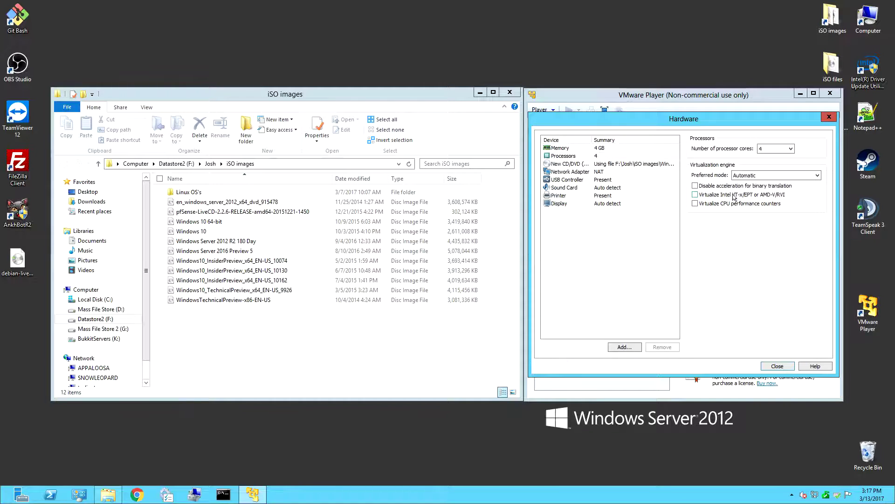
# Switch the network adapter to a bridged connection, accept automatic bridging through only the Realtek controller, and close the hardware settings
pyautogui.click(604, 171)
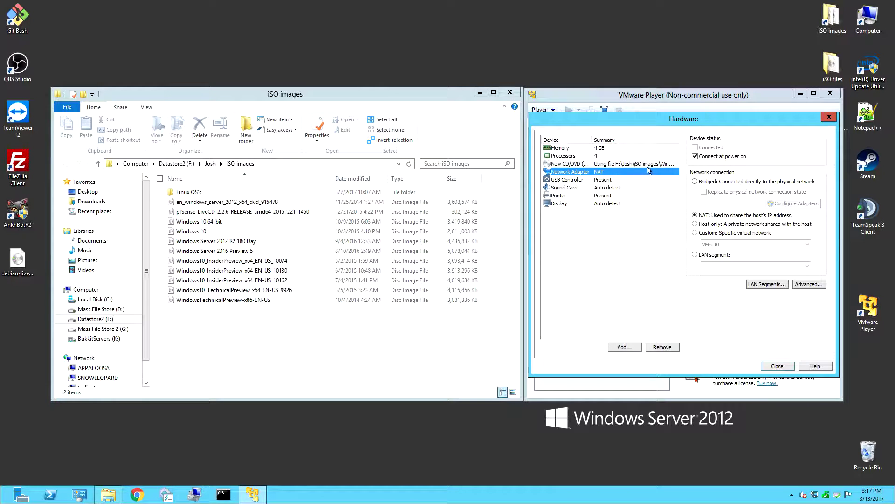
pyautogui.click(717, 182)
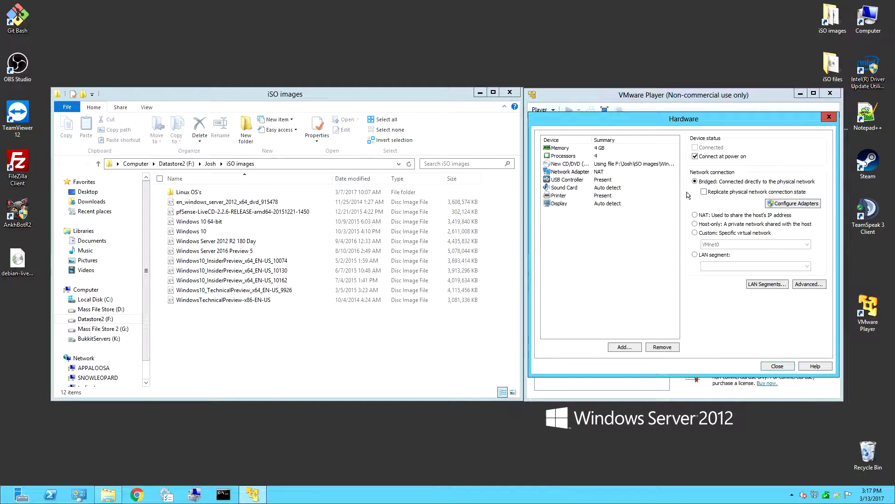
pyautogui.click(785, 205)
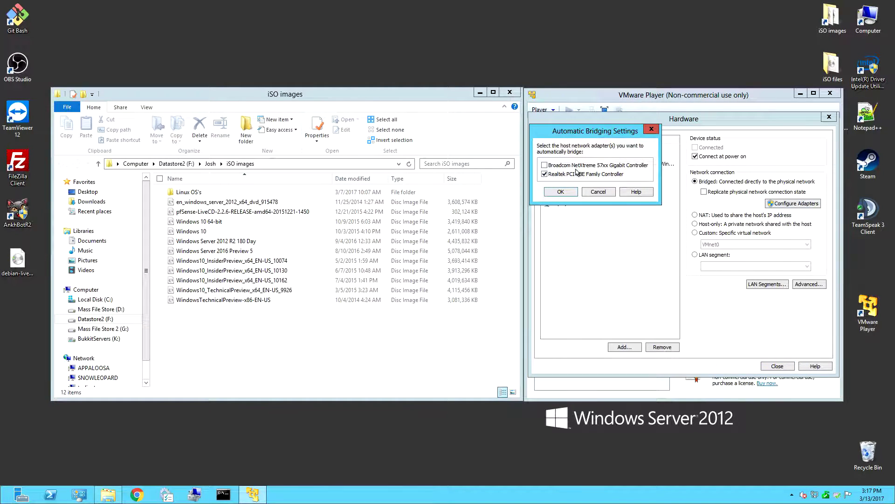
pyautogui.click(570, 192)
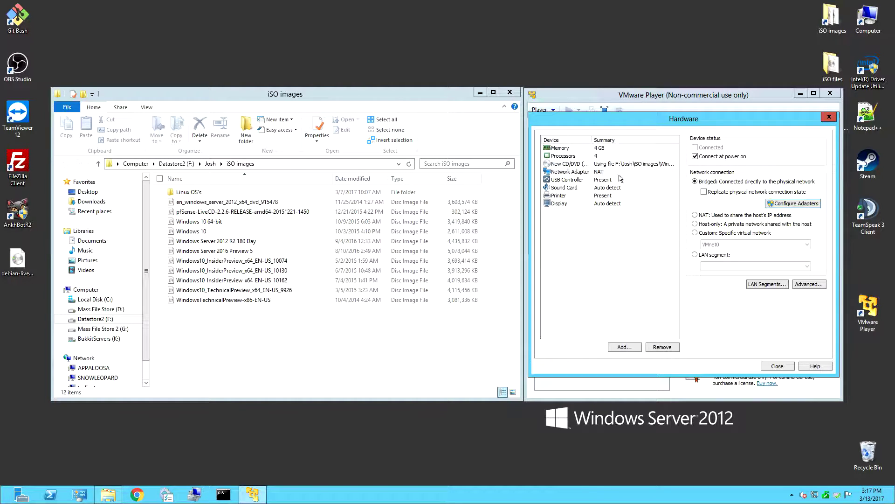
pyautogui.click(777, 366)
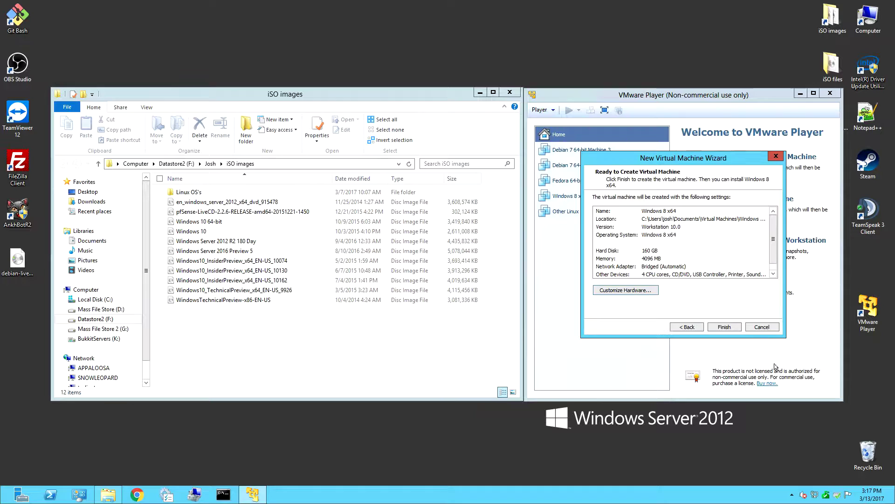
# Create and start the virtual machine, minimize the File Explorer window, and move the virtual machine window nearer the middle of the desktop
pyautogui.click(724, 327)
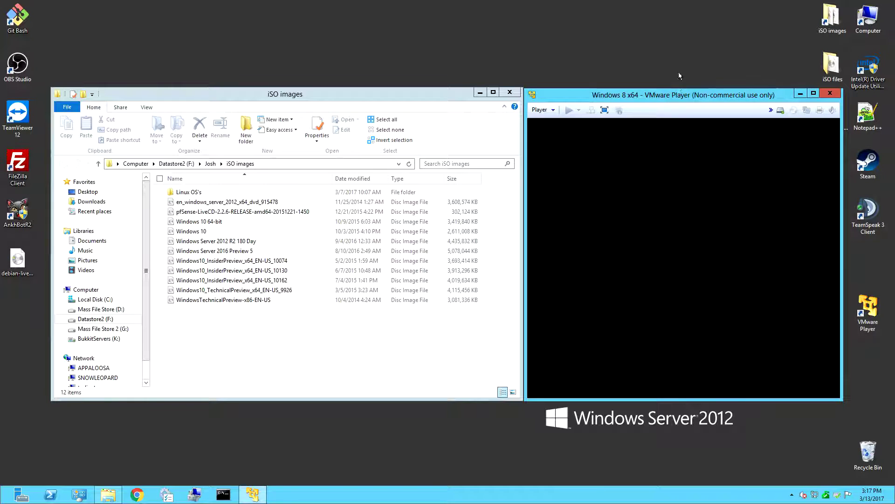
pyautogui.click(481, 93)
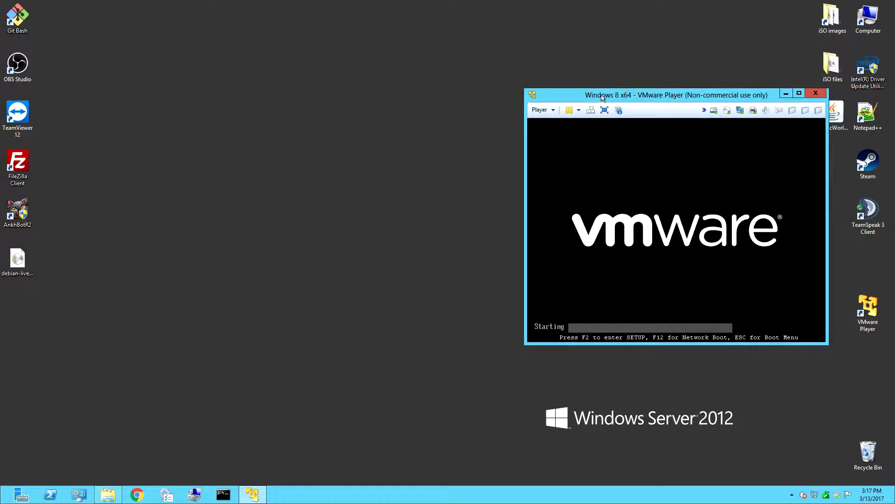
pyautogui.moveTo(602, 97); pyautogui.dragTo(462, 77)
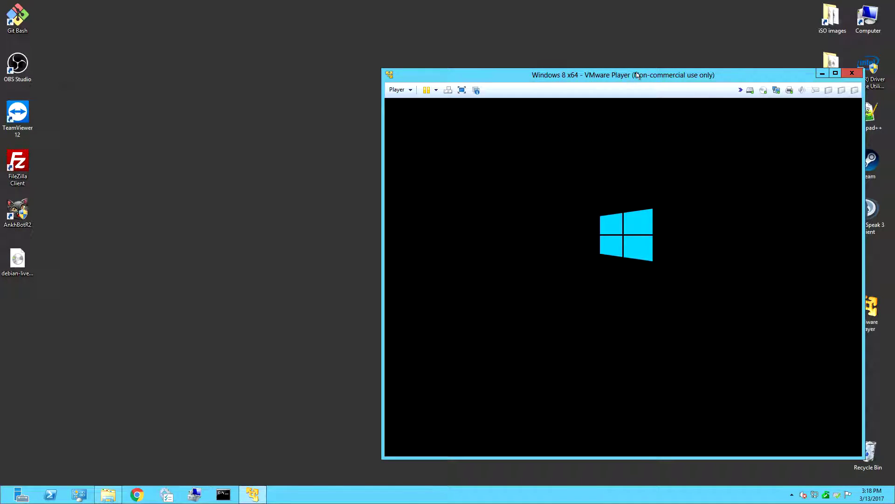
pyautogui.moveTo(639, 76); pyautogui.dragTo(574, 55)
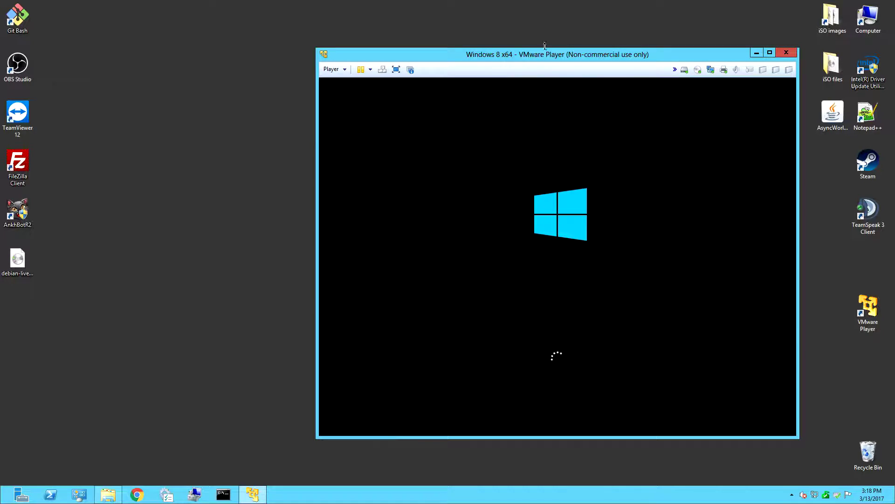
pyautogui.moveTo(545, 54); pyautogui.dragTo(514, 68)
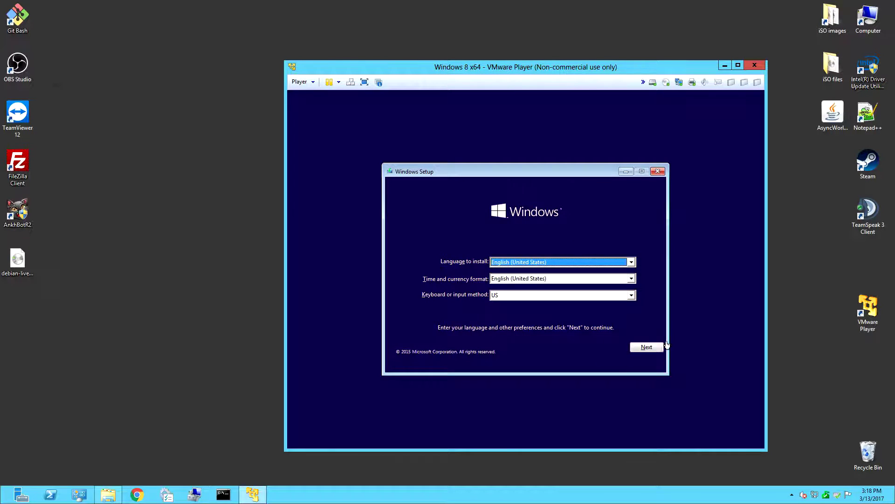
# Start the Windows installation with English (United States) and the US keyboard, skipping the product key
pyautogui.click(504, 316)
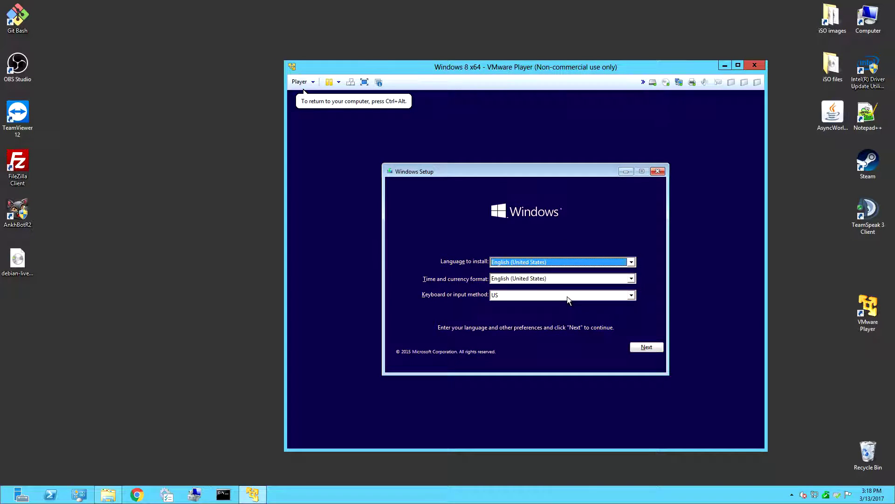
pyautogui.click(657, 346)
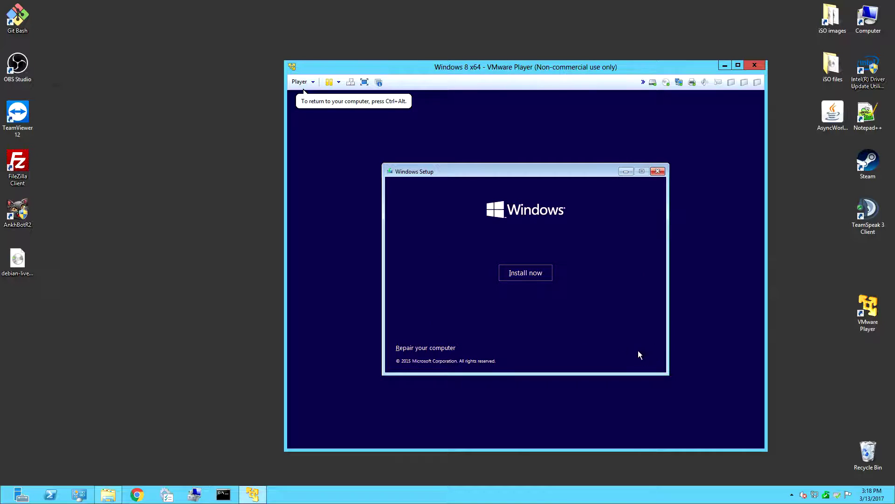
pyautogui.click(509, 271)
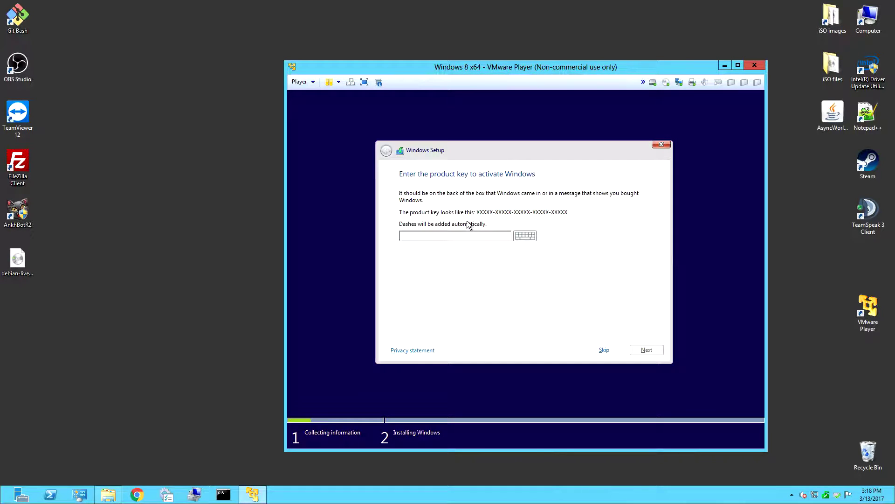
pyautogui.click(605, 351)
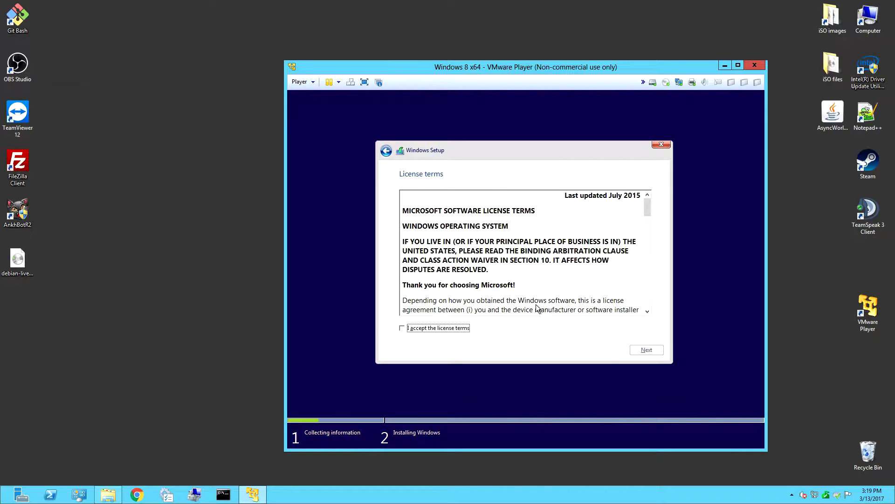
# Accept the license terms and begin a custom Windows-only installation on the Drive 0 unallocated space
pyautogui.click(431, 329)
pyautogui.click(651, 349)
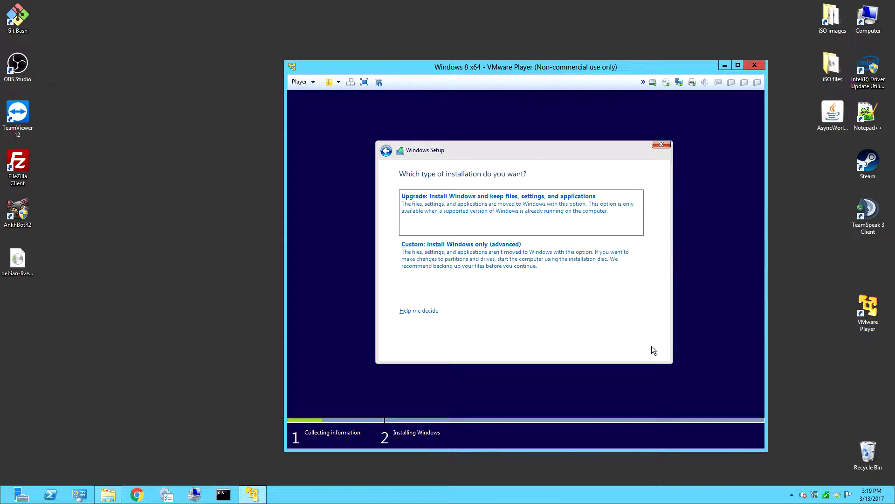
pyautogui.click(476, 260)
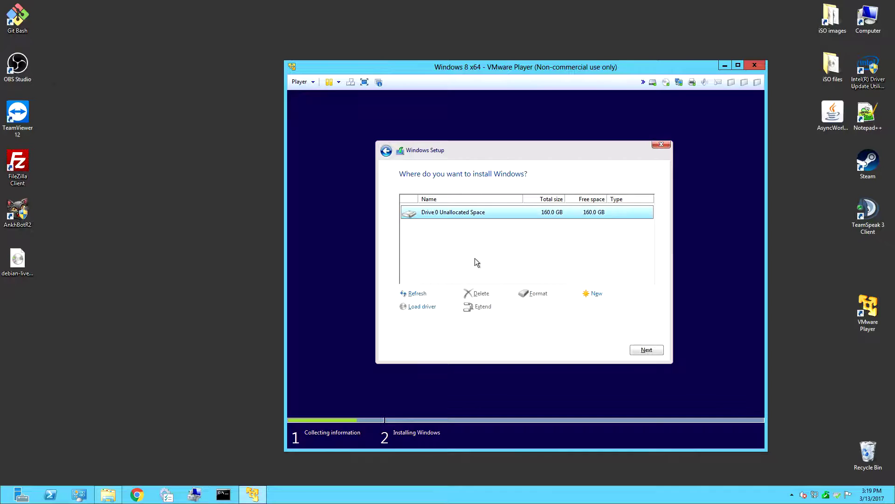
pyautogui.click(663, 349)
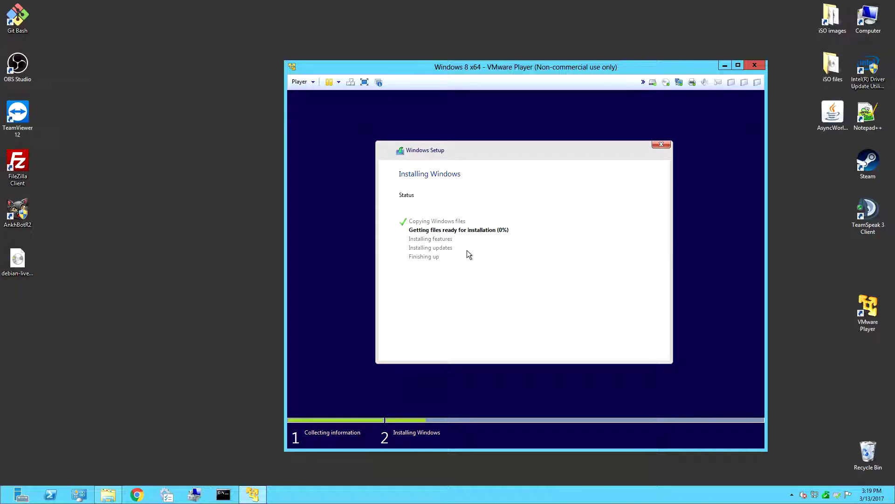
# Reposition the virtual machine window and demonstrate capturing and releasing the mouse cursor while Windows installs
pyautogui.moveTo(511, 69); pyautogui.dragTo(471, 58)
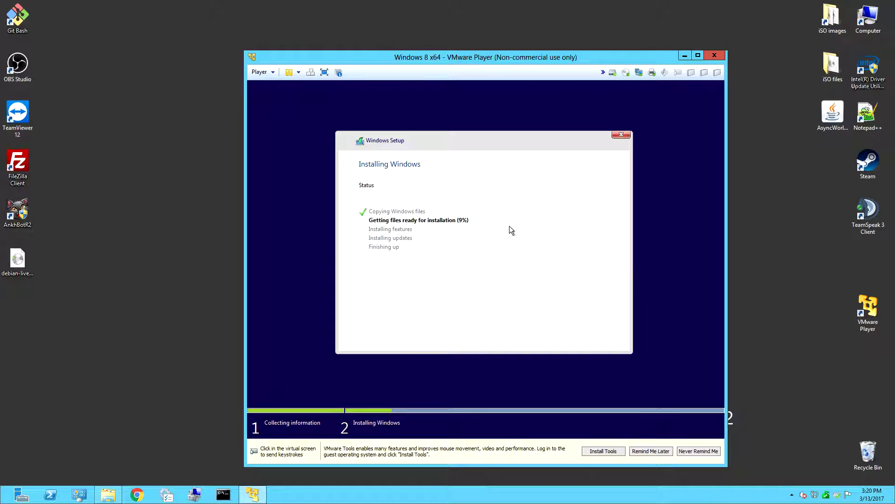
pyautogui.click(509, 226)
pyautogui.hotkey('ctrl', 'alt')
pyautogui.click(528, 400)
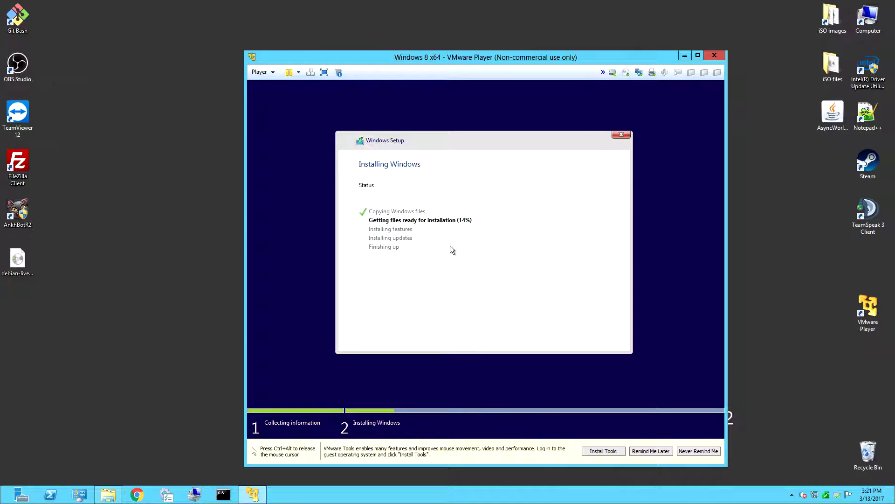
pyautogui.hotkey('ctrl', 'alt')
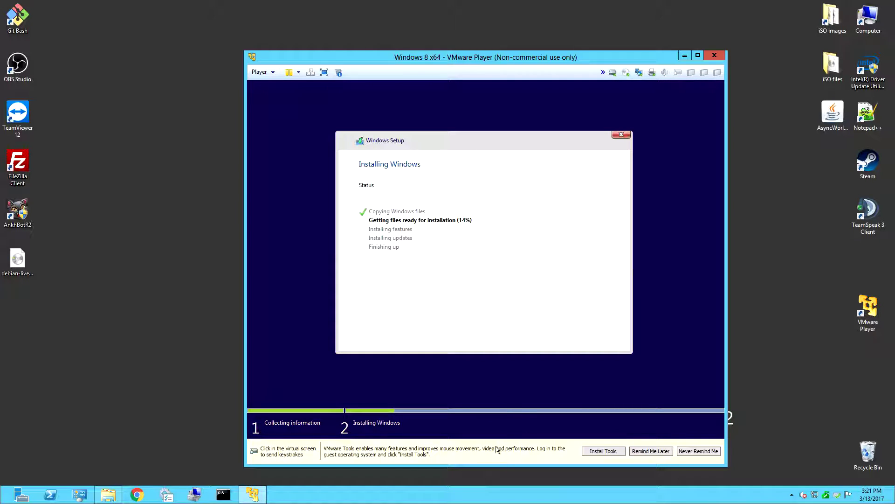
pyautogui.click(356, 192)
pyautogui.hotkey('ctrl', 'alt')
pyautogui.click(560, 397)
pyautogui.hotkey('ctrl', 'alt')
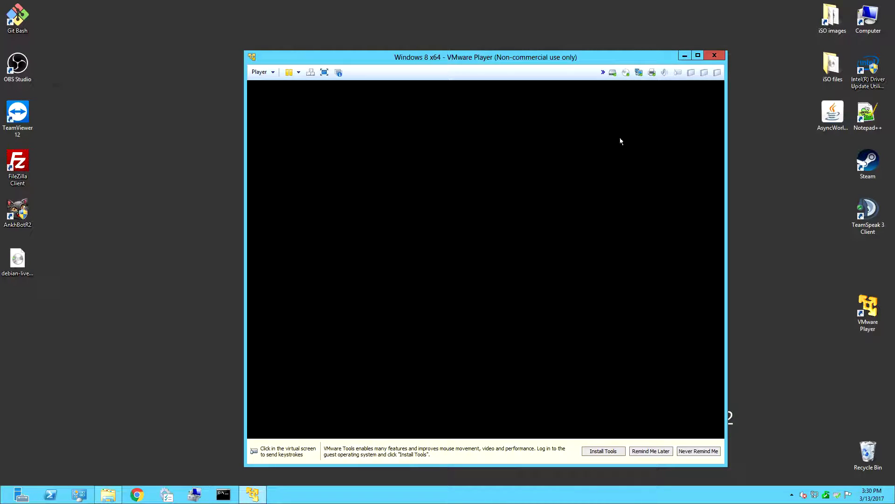
# Disconnect the virtual machine's network adapter while Windows setup continues, and check its connection options
pyautogui.click(640, 74)
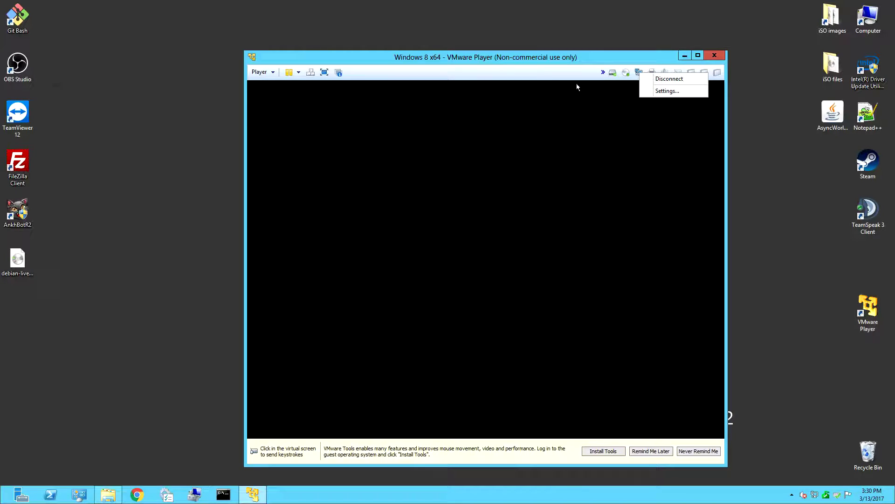
pyautogui.click(544, 74)
pyautogui.click(612, 209)
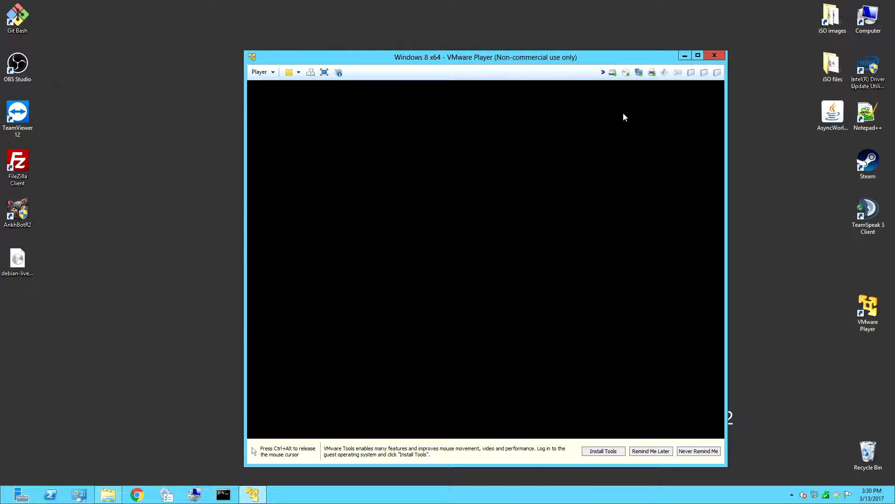
pyautogui.hotkey('ctrl', 'alt')
pyautogui.click(640, 74)
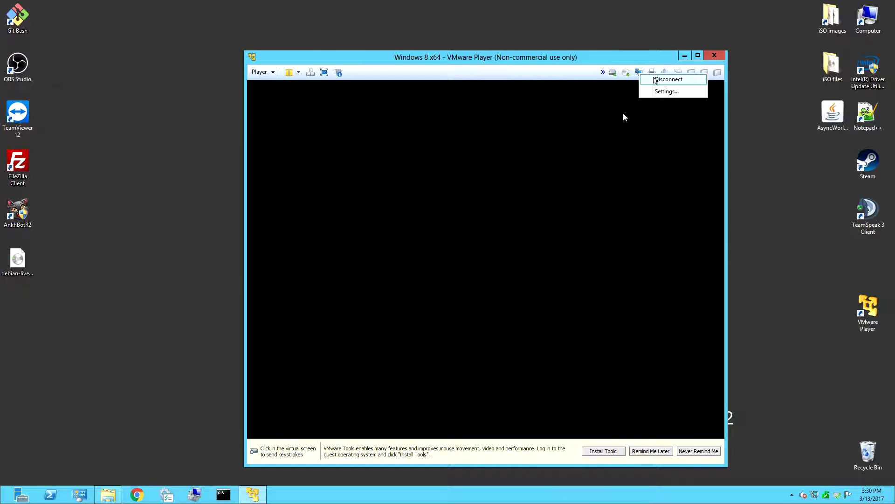
pyautogui.click(667, 80)
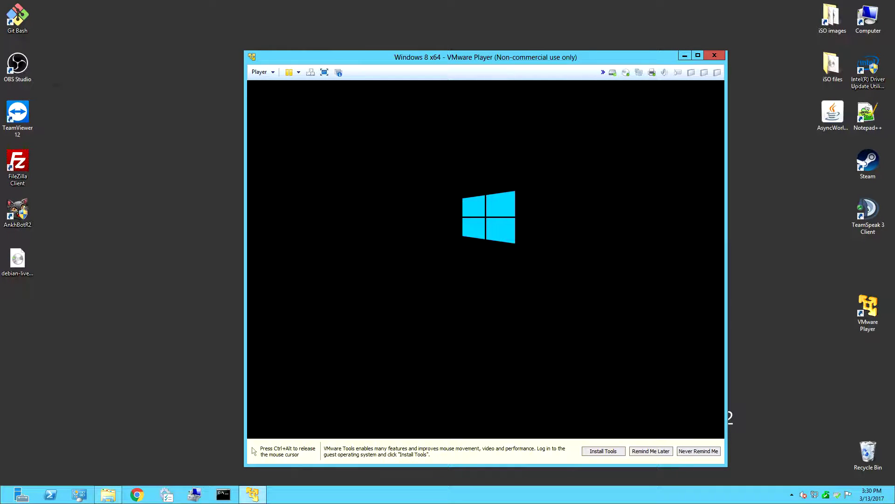
pyautogui.hotkey('ctrl', 'alt')
pyautogui.click(640, 73)
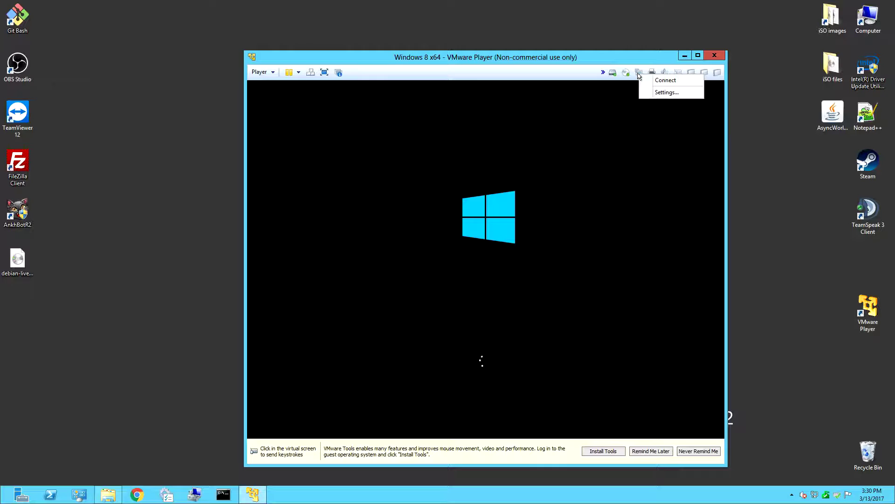
pyautogui.click(576, 74)
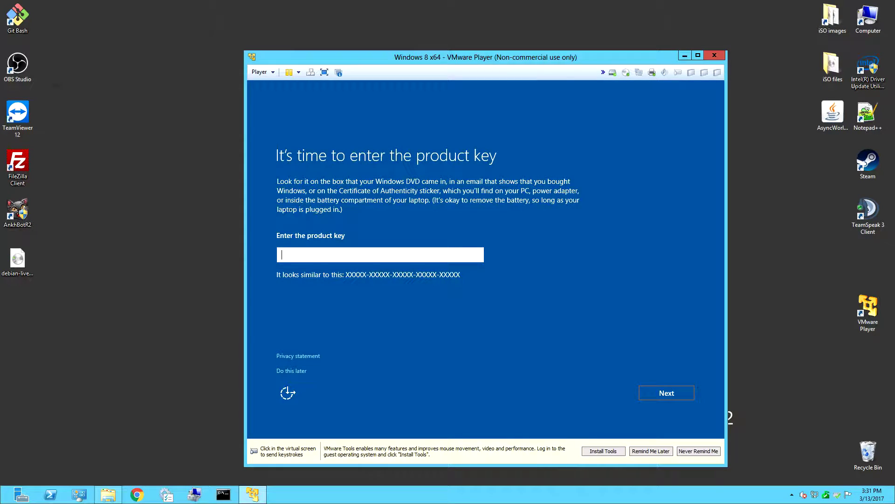
# Postpone entering the product key and choose to customize the settings instead of using Express settings
pyautogui.click(381, 363)
pyautogui.press('Tab')
pyautogui.press('Tab')
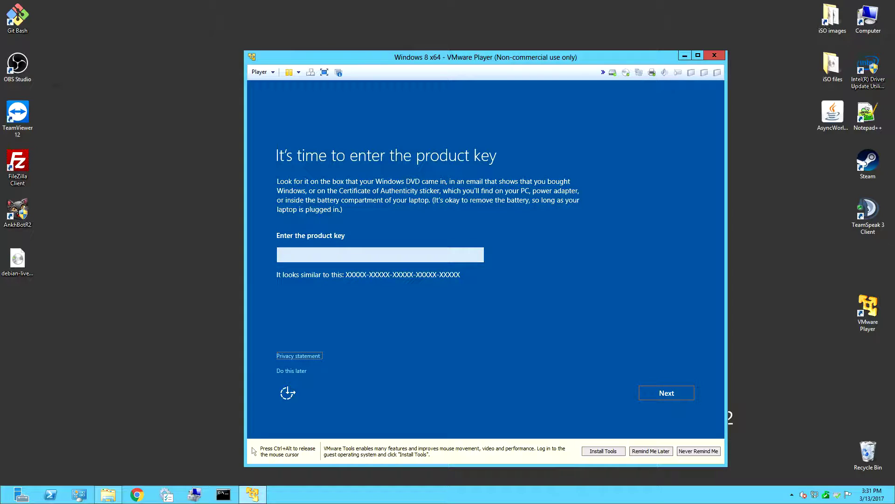
pyautogui.press('Return')
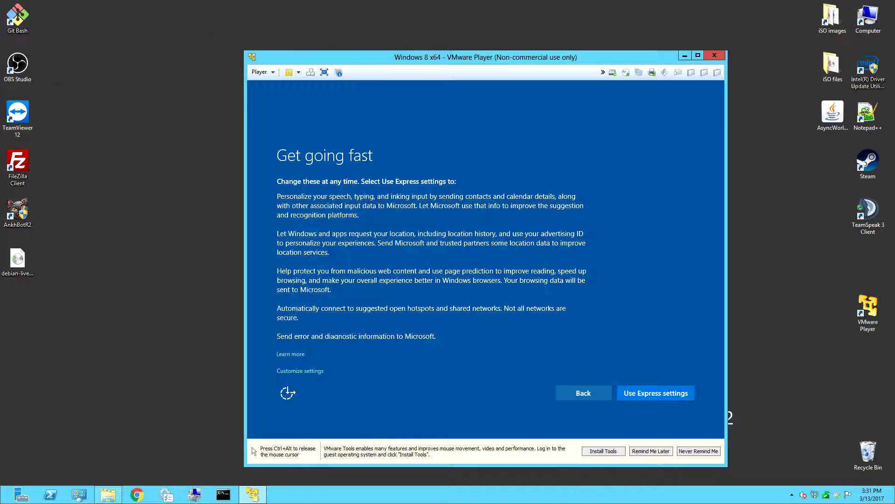
pyautogui.press('Tab')
pyautogui.press('Return')
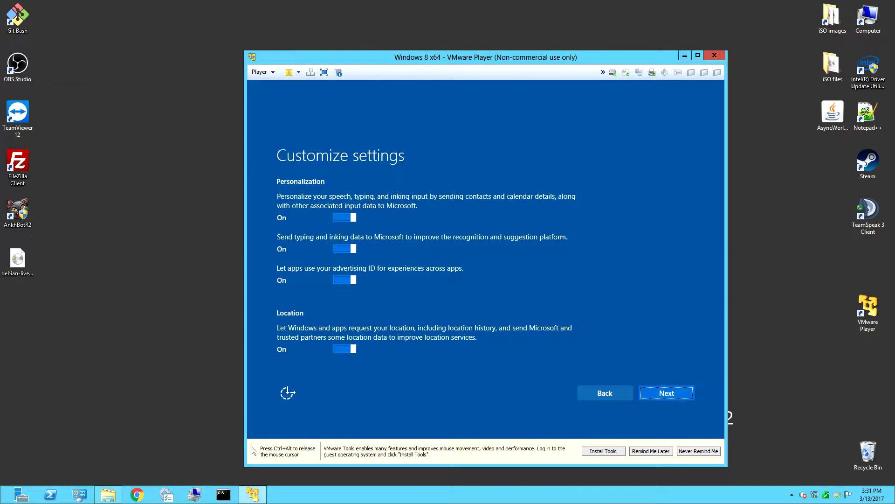
# Turn off all Personalization and Location options, and continue through the Browser and protection and Connectivity settings
pyautogui.press('space')
pyautogui.press('Tab')
pyautogui.press('space')
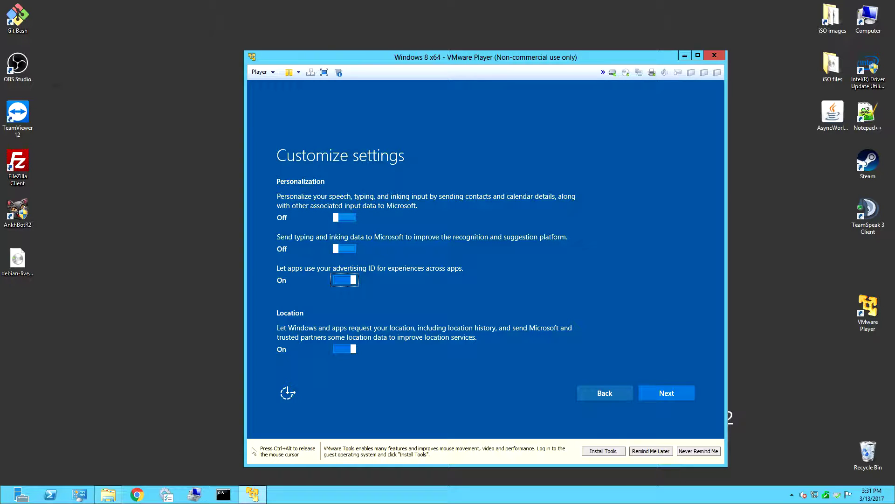
pyautogui.press('space')
pyautogui.press('space')
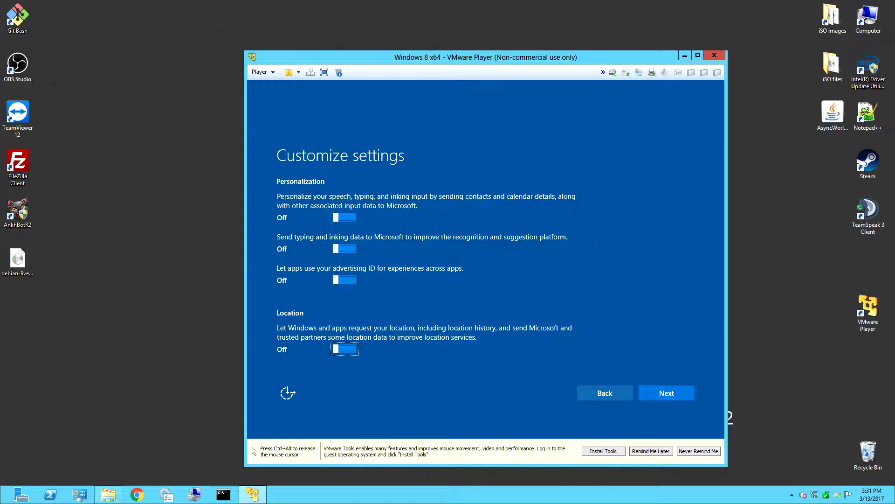
pyautogui.press('Tab')
pyautogui.press('space')
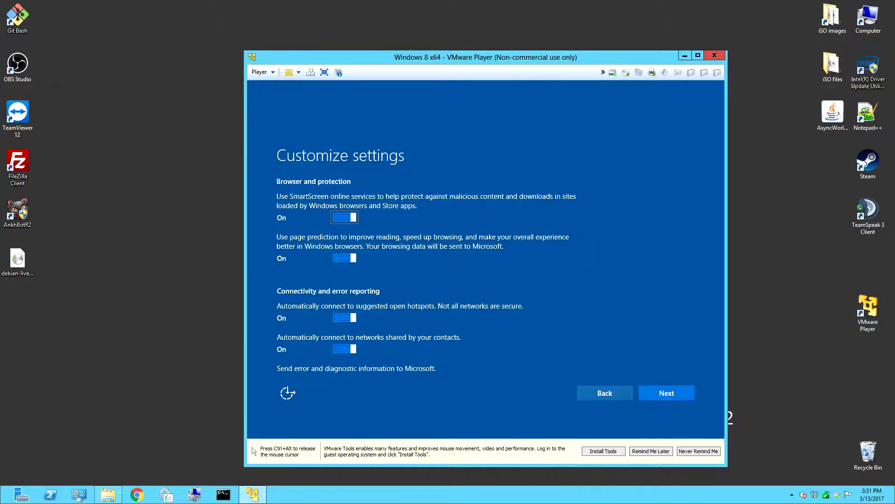
pyautogui.press('Return')
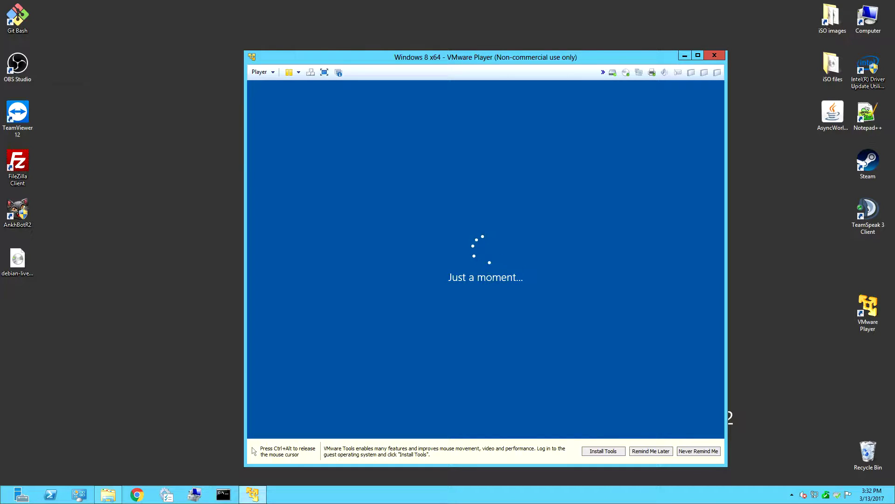
# Create a local account for this PC with the user name "user" and no password
pyautogui.hotkey('ctrl', 'alt')
pyautogui.click(461, 181)
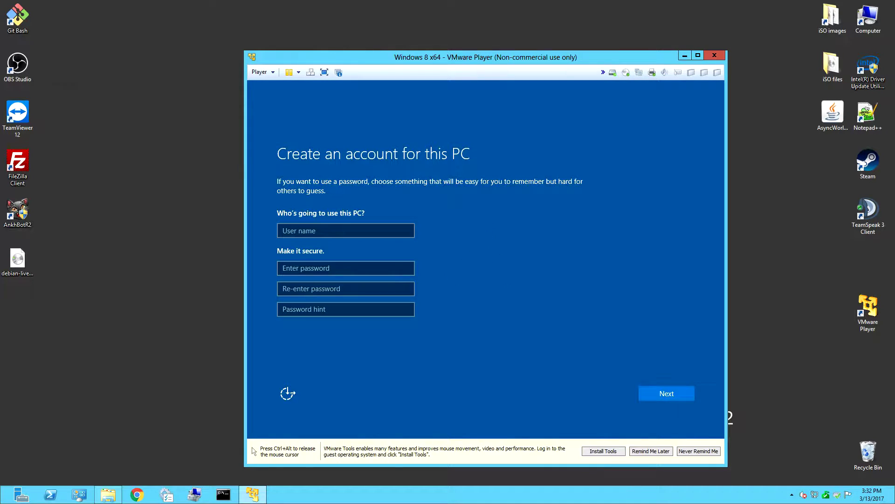
pyautogui.click(346, 230)
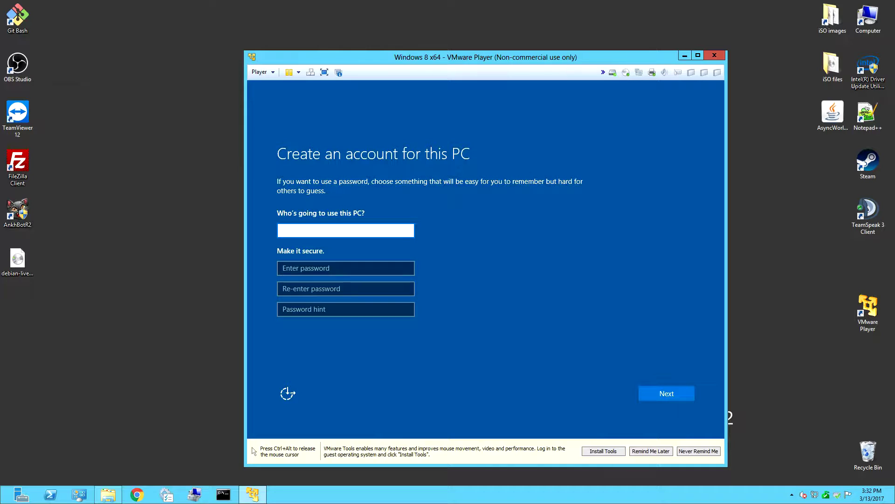
pyautogui.write('user')
pyautogui.press('Return')
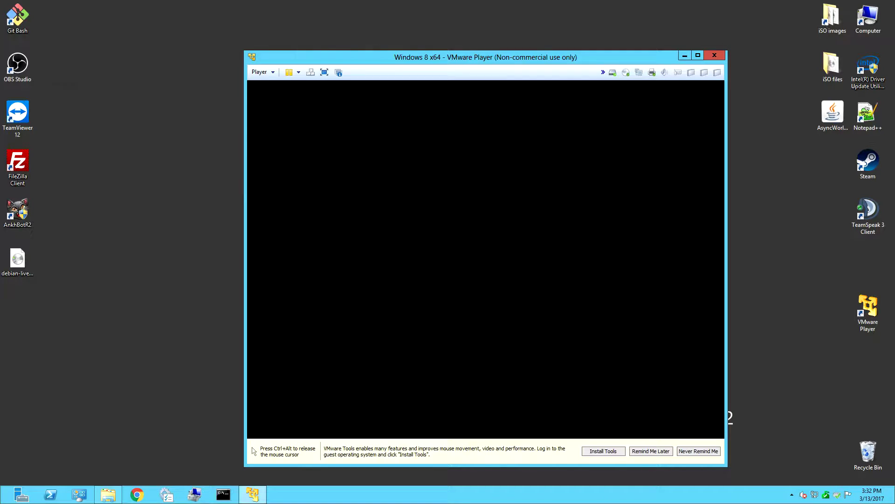
pyautogui.hotkey('ctrl', 'alt')
pyautogui.click(537, 420)
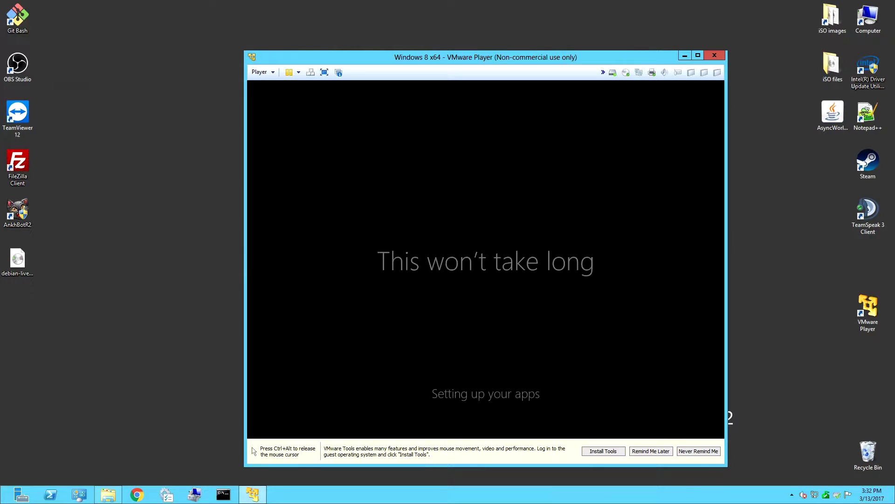
pyautogui.hotkey('ctrl', 'alt')
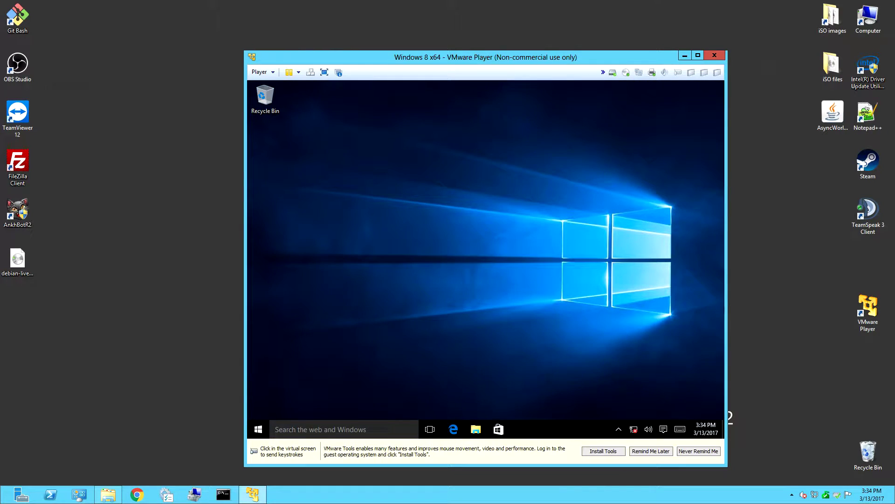
# Reconnect the virtual machine's network adapter and allow the PC to be discoverable on the network
pyautogui.click(476, 241)
pyautogui.hotkey('ctrl', 'alt')
pyautogui.click(639, 73)
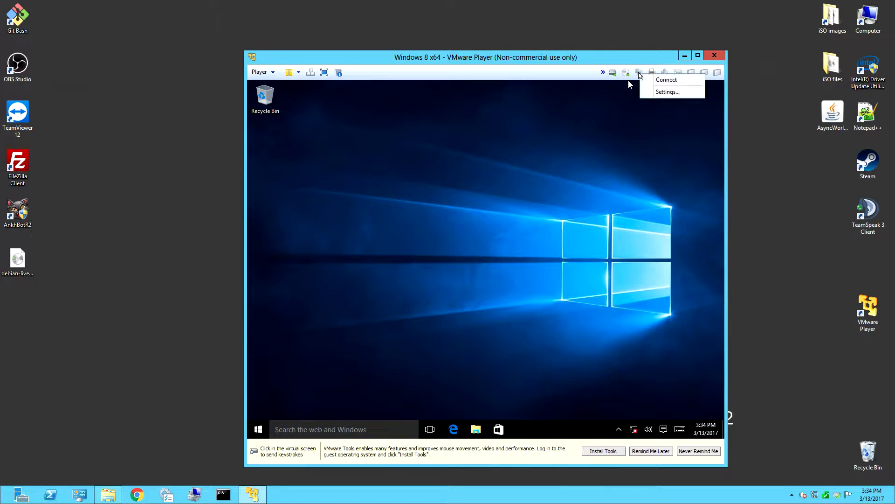
pyautogui.click(666, 80)
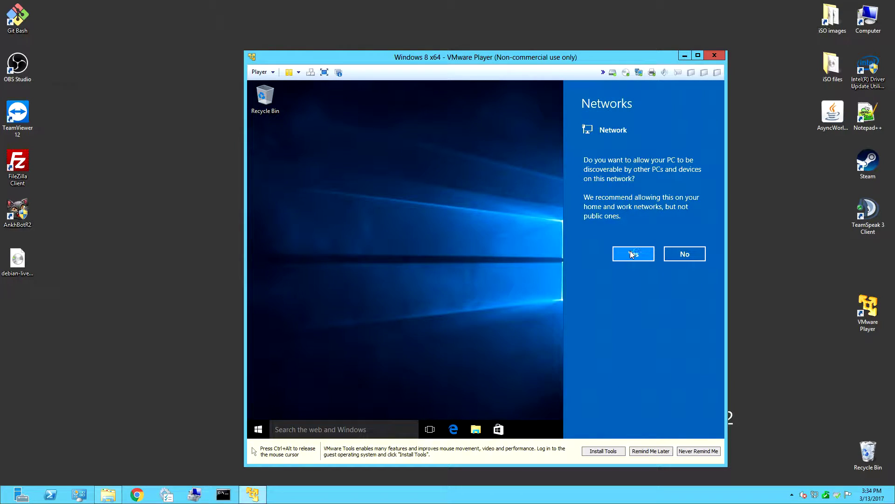
pyautogui.click(632, 254)
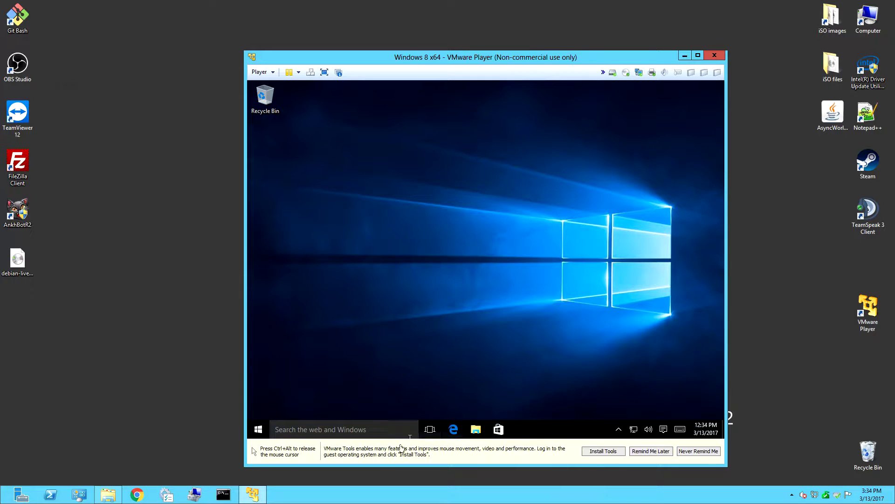
# Launch the VMware Tools installer from the guest's DVD drive (D:), allow it to run, and minimize File Explorer
pyautogui.click(591, 451)
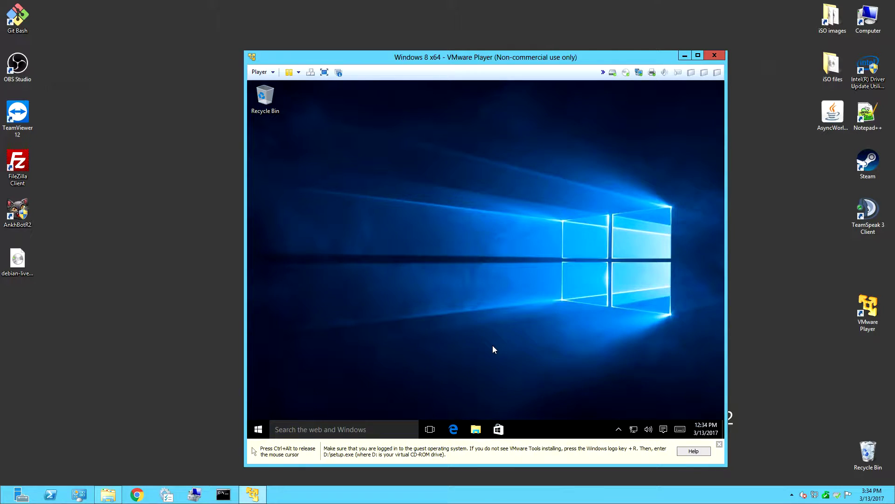
pyautogui.press('super+e')
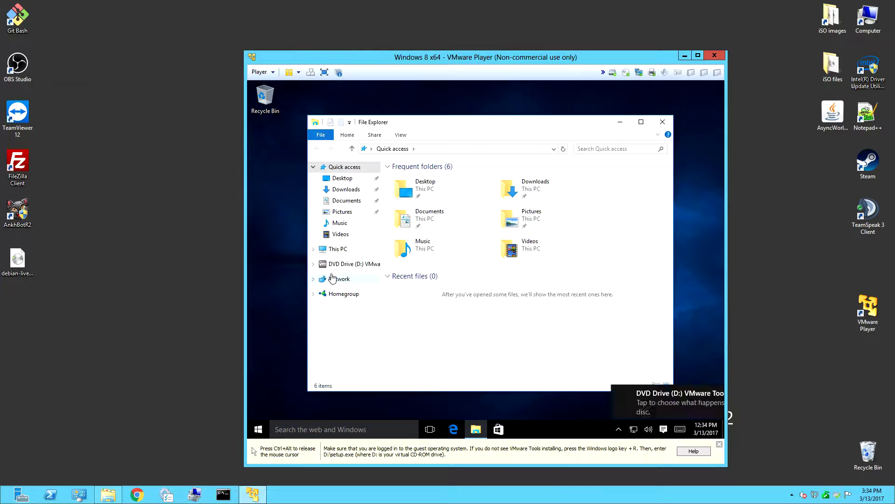
pyautogui.click(655, 404)
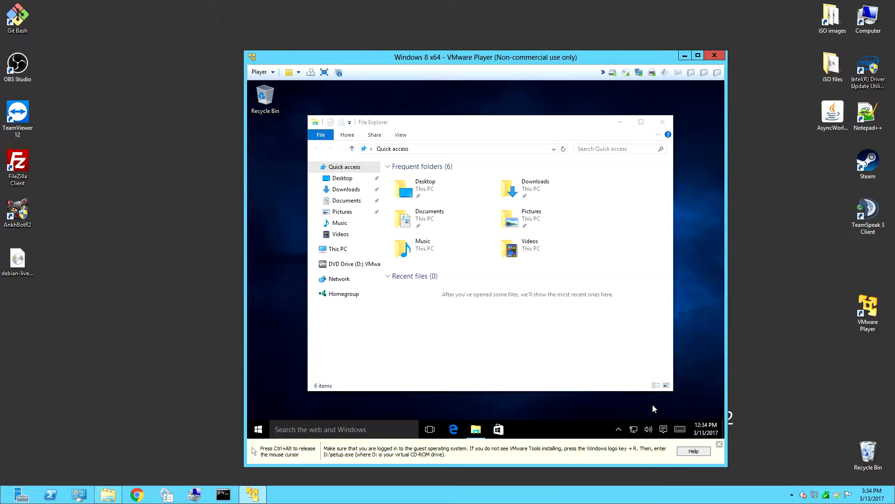
pyautogui.click(602, 162)
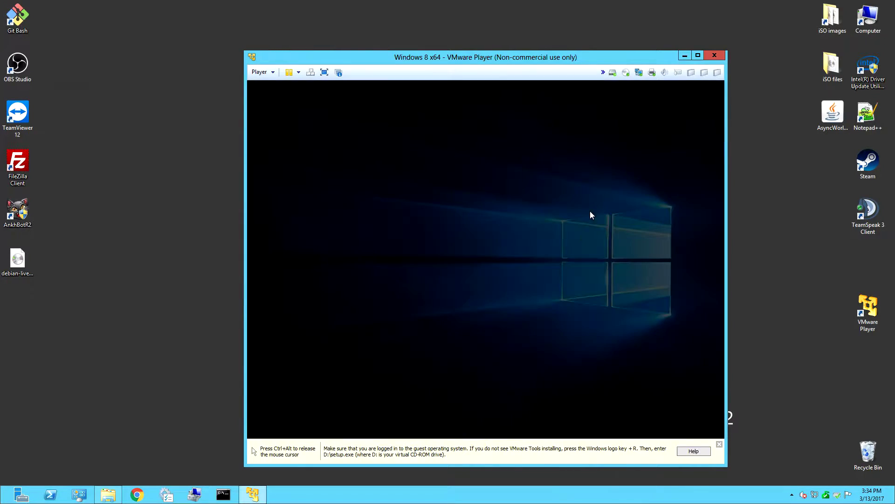
pyautogui.click(526, 273)
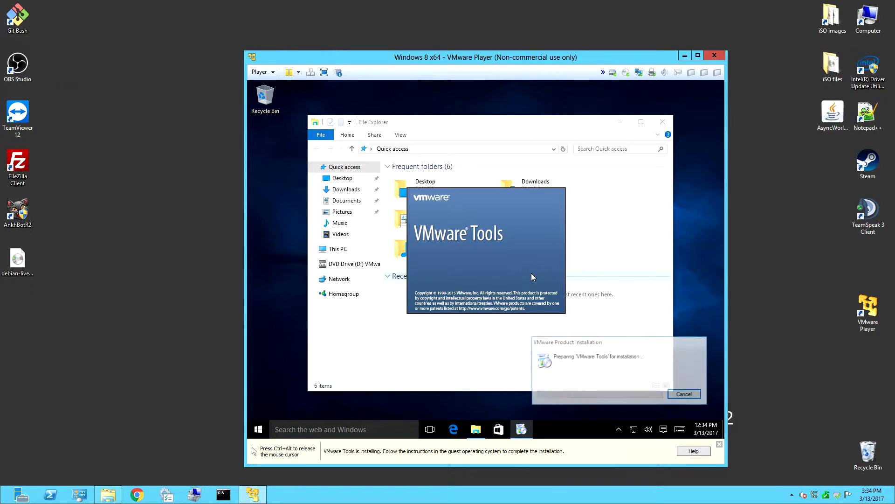
pyautogui.click(620, 121)
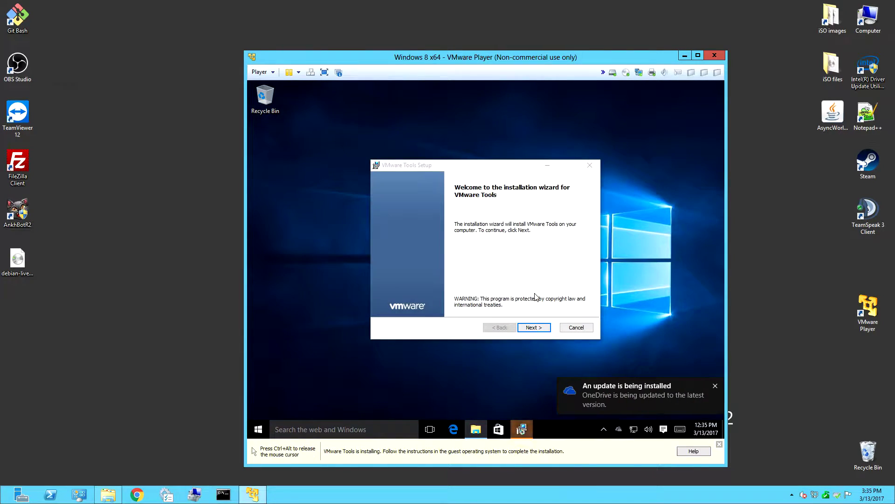
# Install VMware Tools with the Complete setup type and restart the virtual machine
pyautogui.click(534, 328)
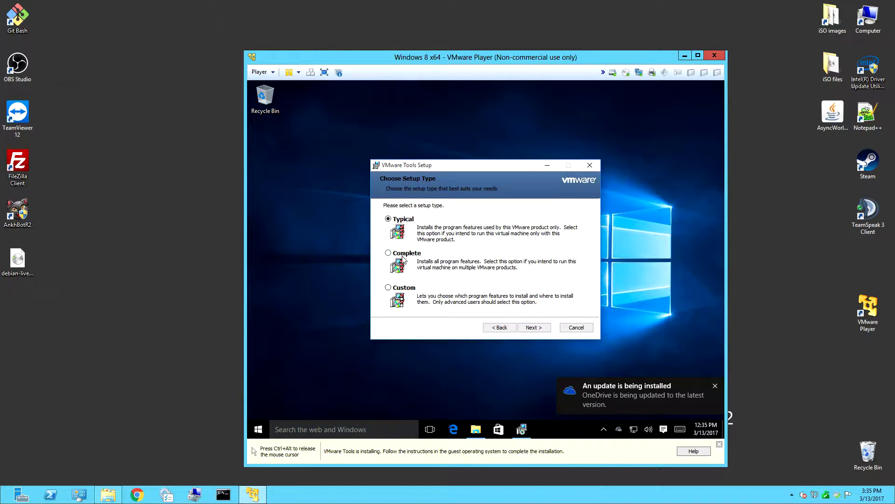
pyautogui.click(404, 254)
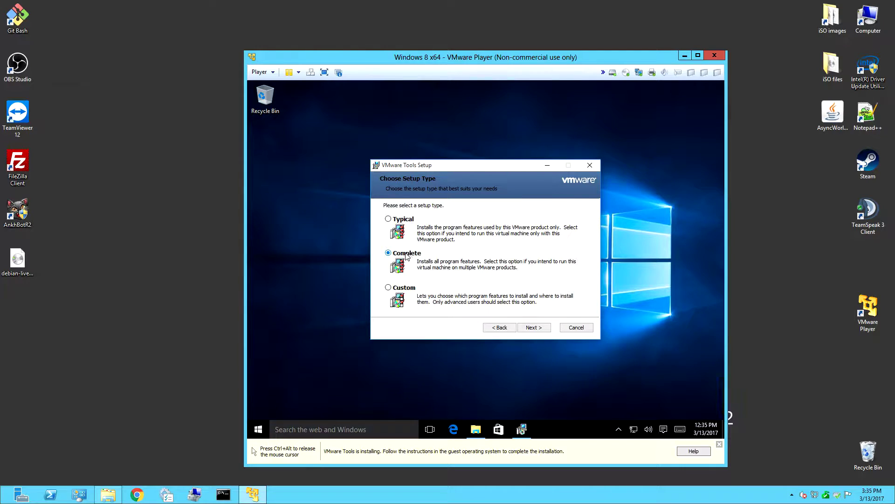
pyautogui.click(545, 329)
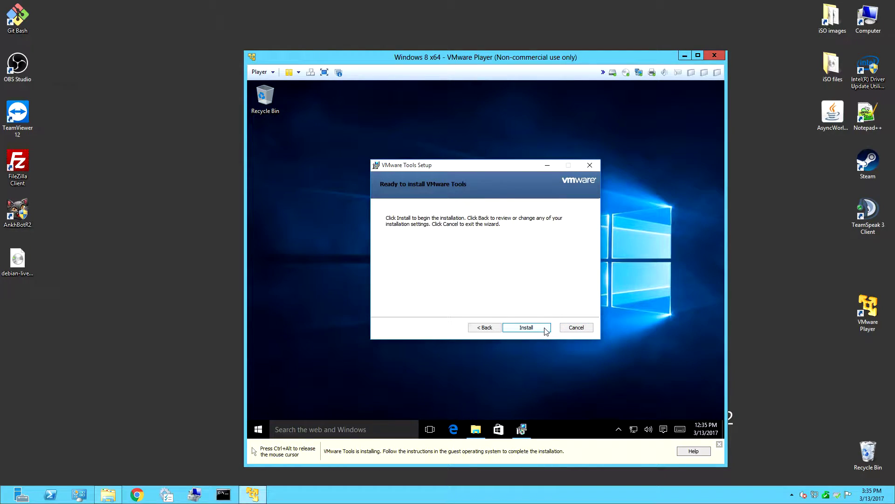
pyautogui.click(545, 329)
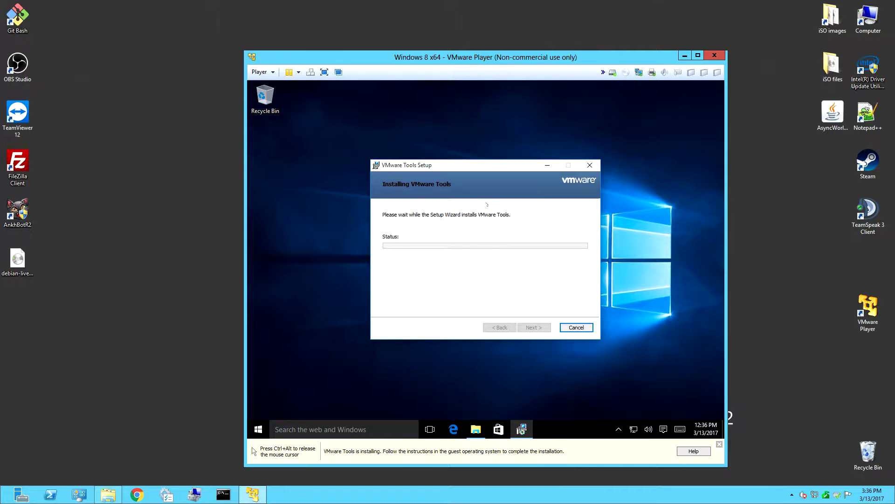
pyautogui.click(534, 325)
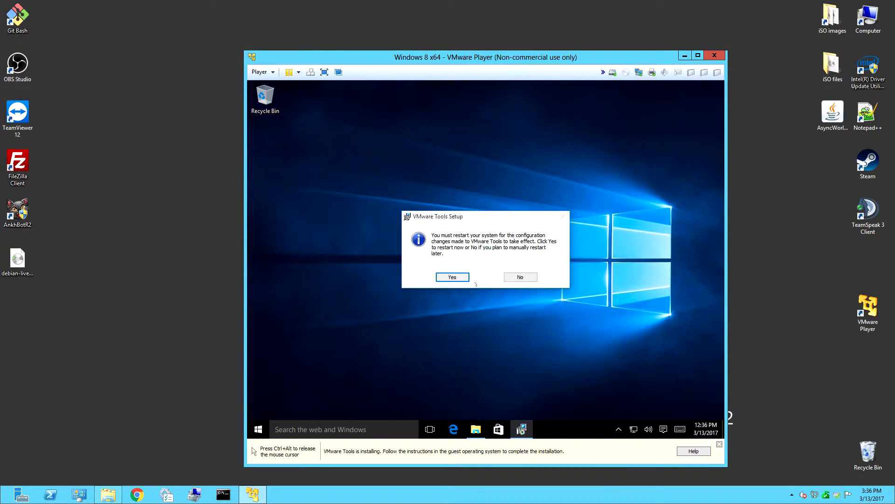
pyautogui.click(452, 277)
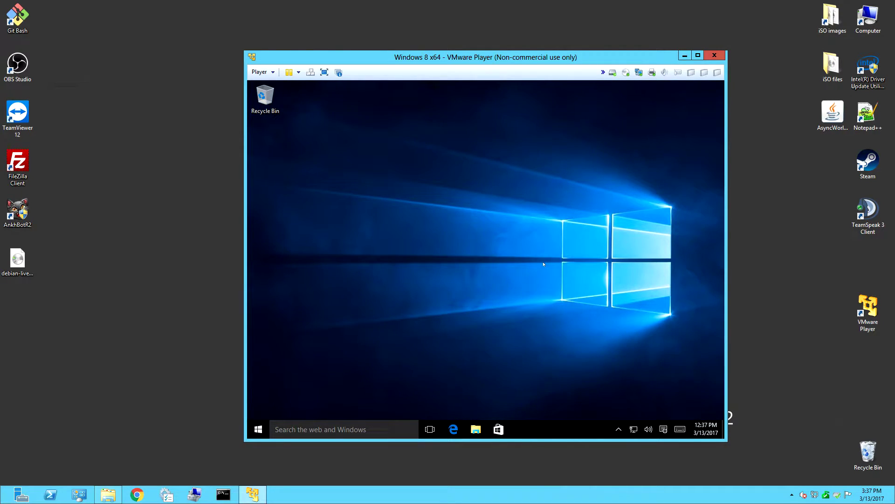
# Look through the Start menu and its All apps list in the installed Windows
pyautogui.click(260, 430)
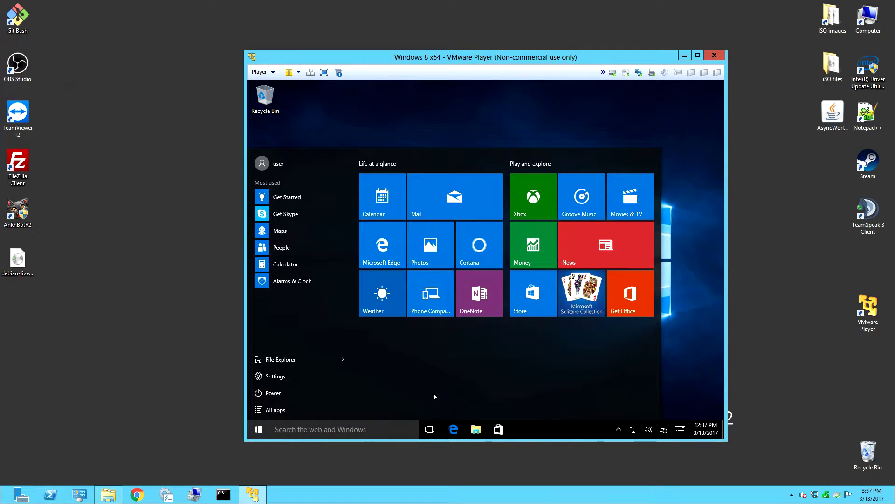
pyautogui.click(257, 429)
pyautogui.click(257, 429)
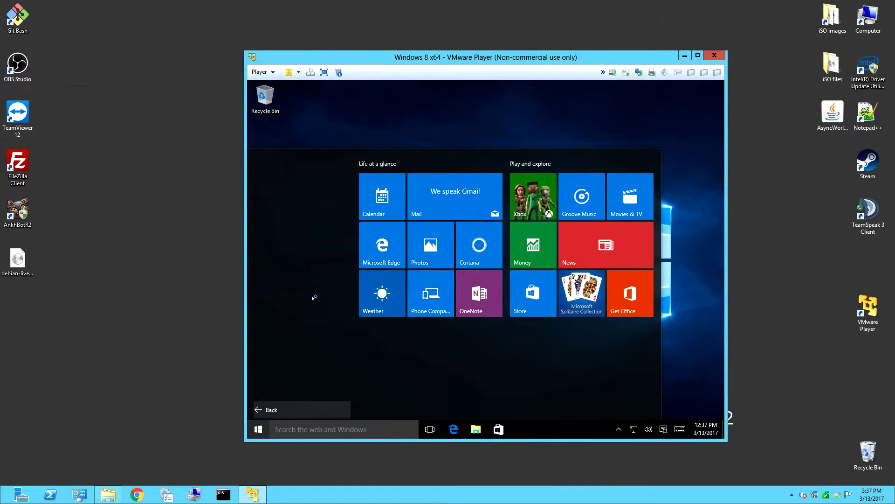
# Skim the All apps list from end to start and close the Start menu
pyautogui.scroll(-10, 315, 298)
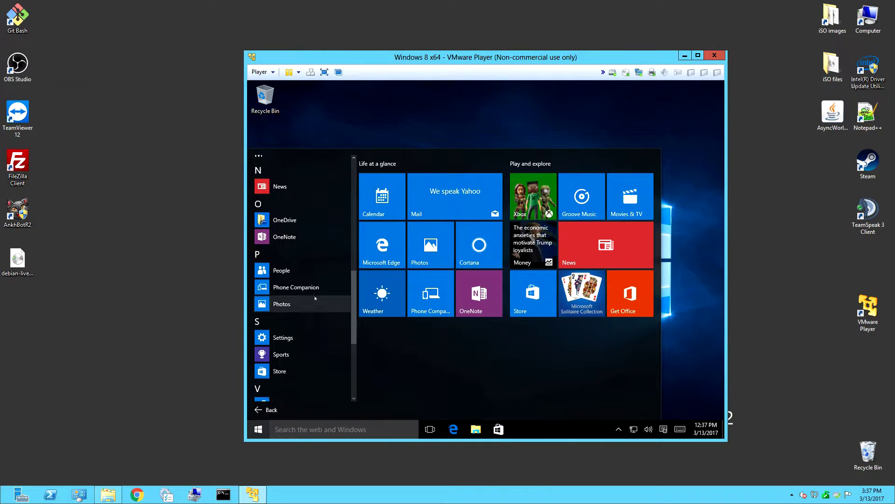
pyautogui.scroll(10, 315, 297)
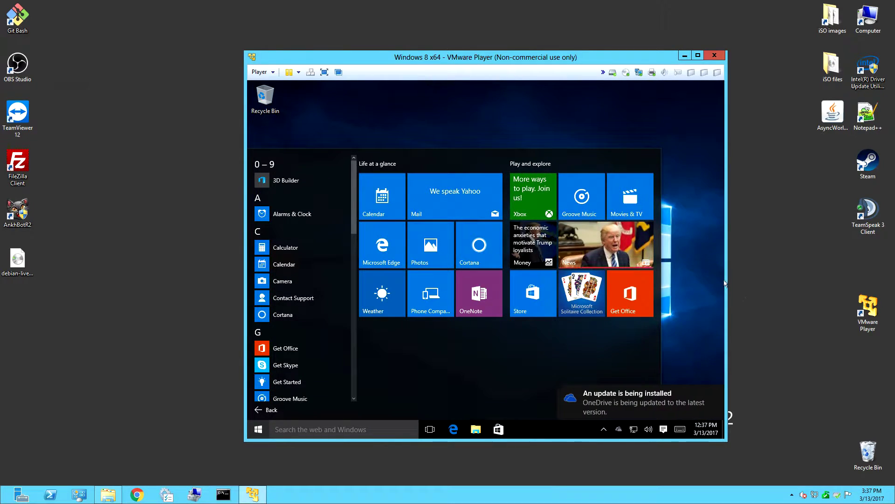
pyautogui.click(702, 282)
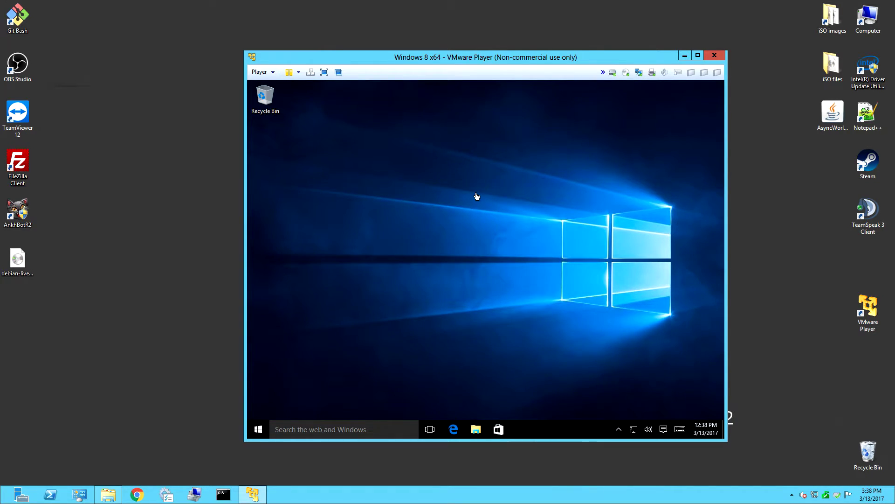
pyautogui.click(802, 252)
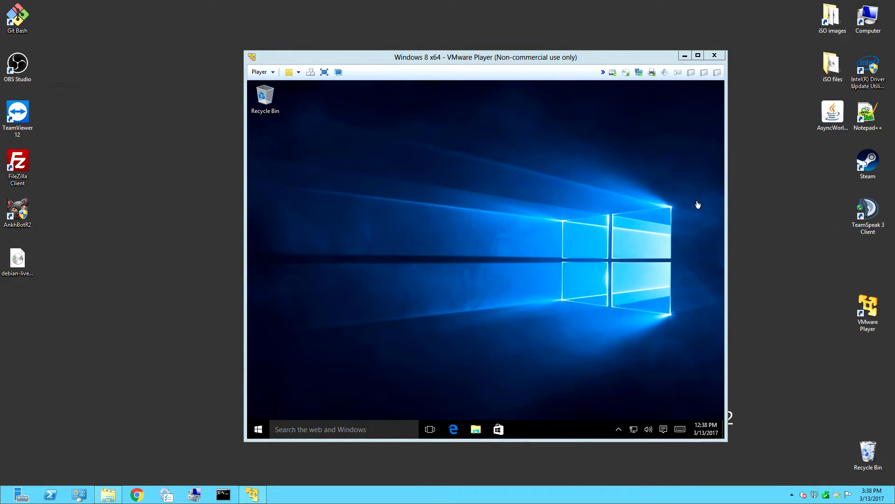
pyautogui.click(473, 234)
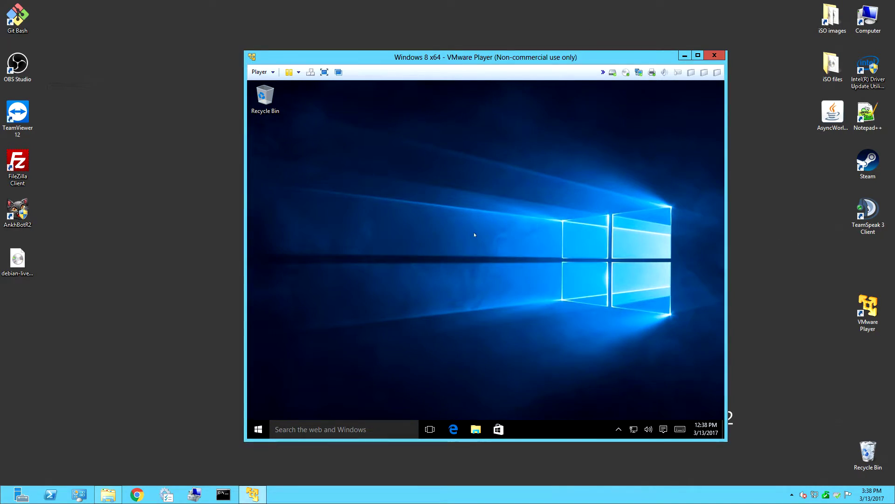
pyautogui.moveTo(515, 62)
pyautogui.mouseDown()
pyautogui.moveTo(487, 52)
pyautogui.moveTo(514, 62)
pyautogui.mouseUp()
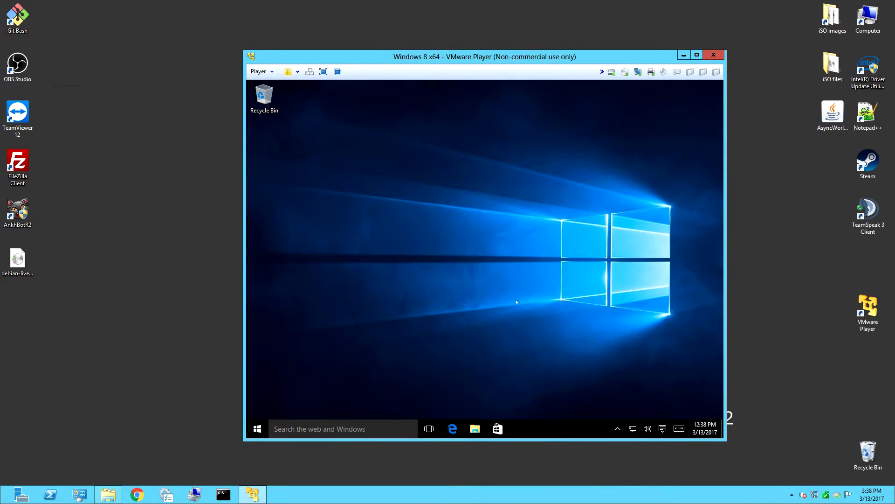
# Open Task Manager inside the virtual machine and show its performance view
pyautogui.rightClick(569, 434)
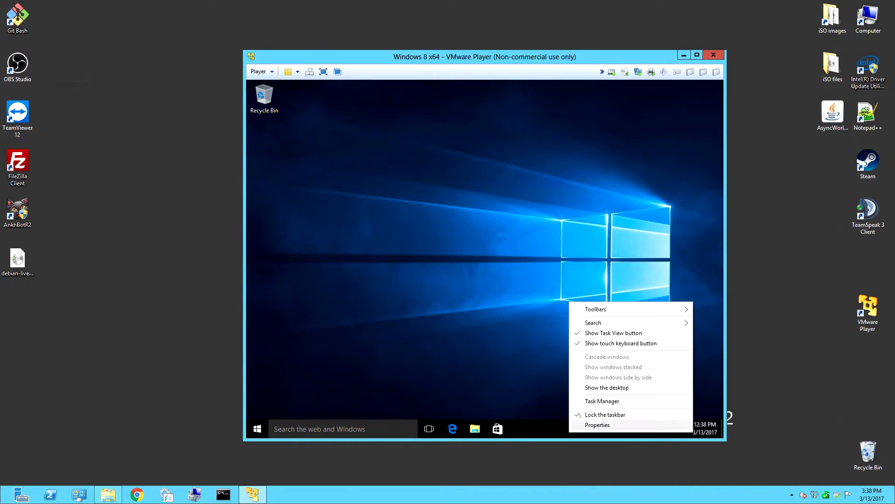
pyautogui.click(602, 401)
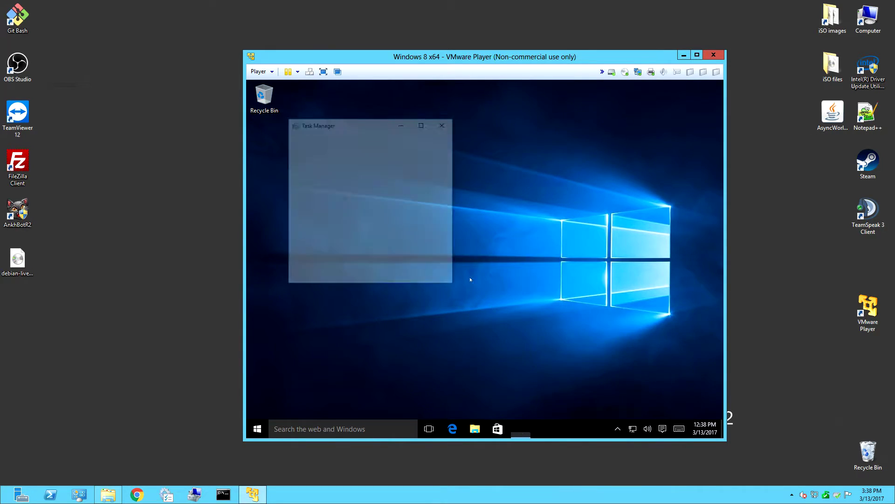
pyautogui.click(317, 275)
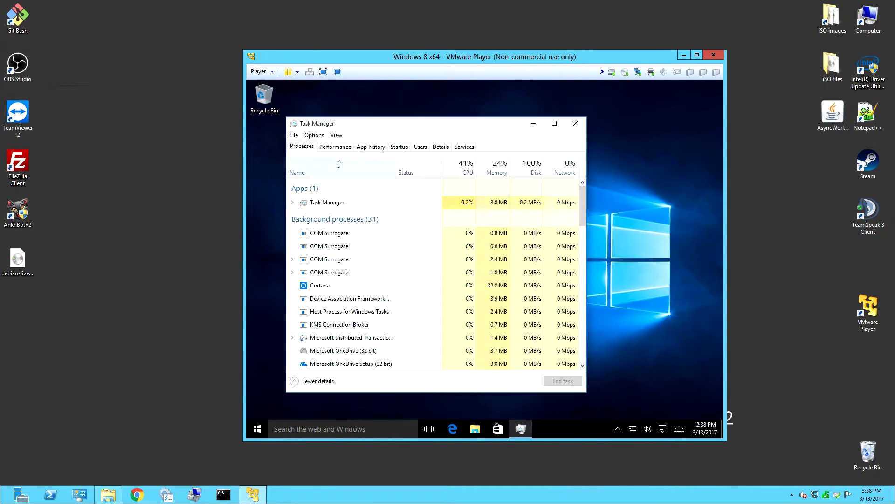
pyautogui.rightClick(569, 430)
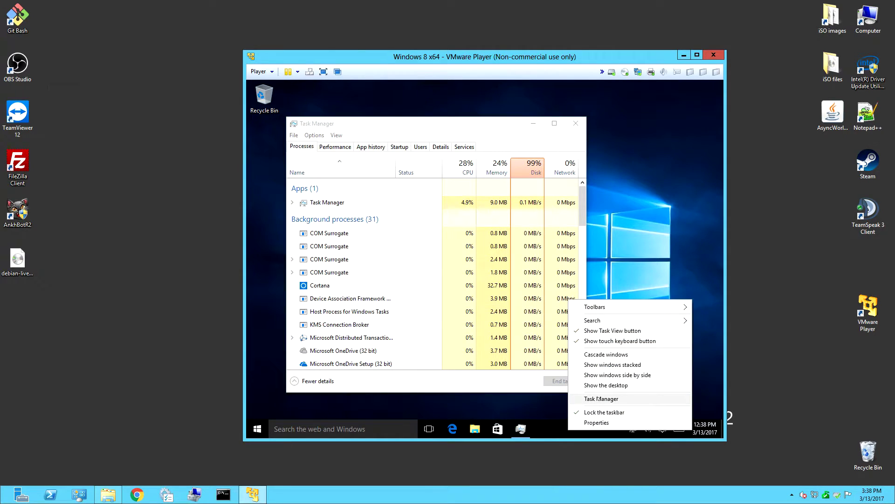
pyautogui.click(335, 147)
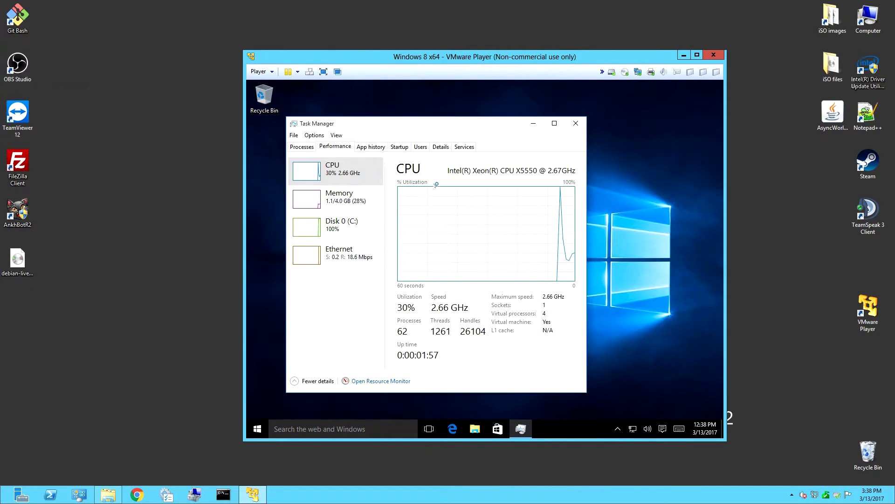
# Change the virtual machine's CPU graph to show each logical processor separately
pyautogui.rightClick(418, 198)
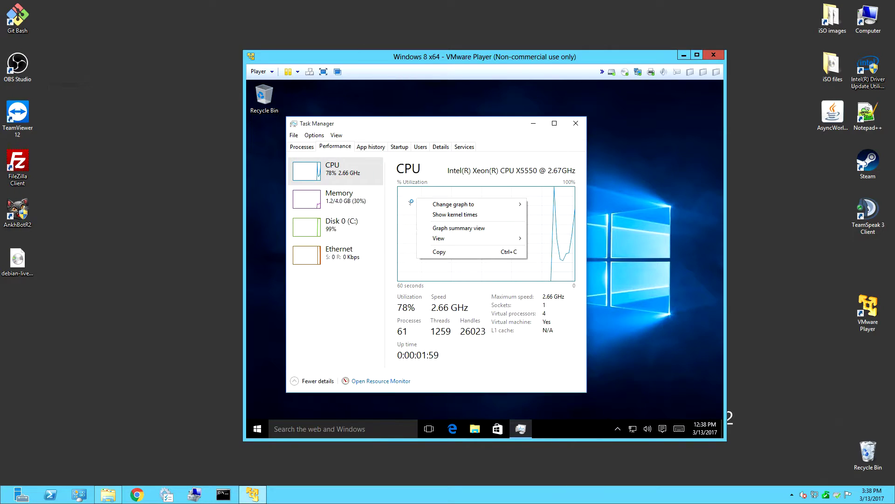
pyautogui.moveTo(467, 205)
pyautogui.click(400, 214)
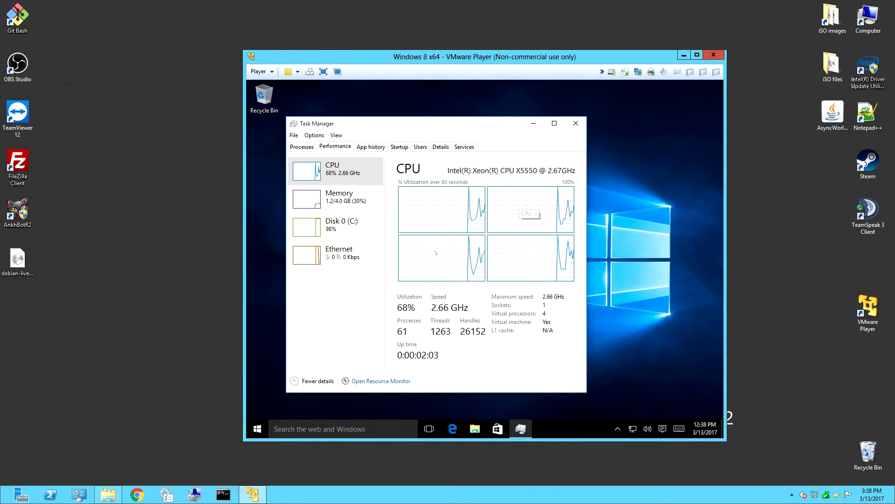
# Review the virtual machine's memory, disk and Ethernet performance, and widen Task Manager to show the full adapter name
pyautogui.click(338, 197)
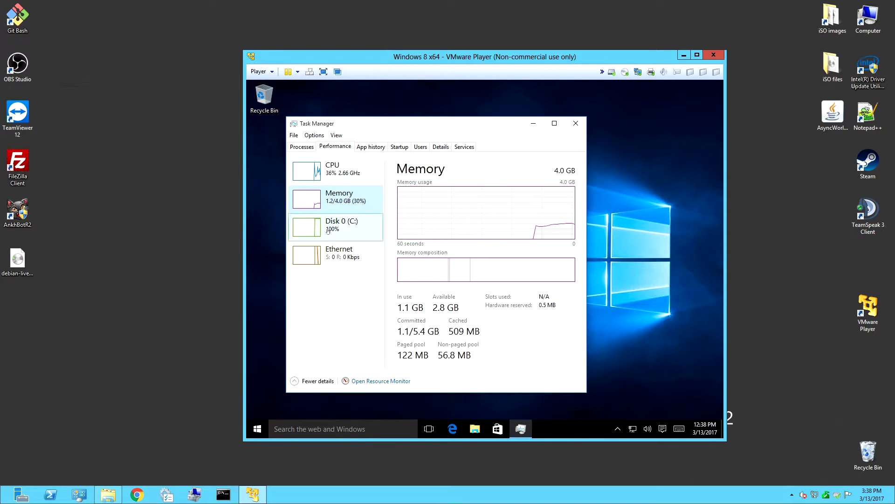
pyautogui.click(338, 225)
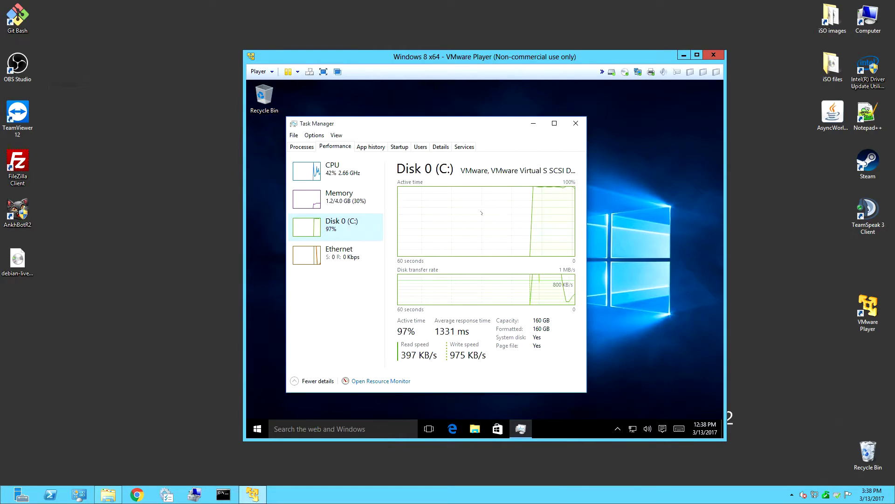
pyautogui.click(347, 249)
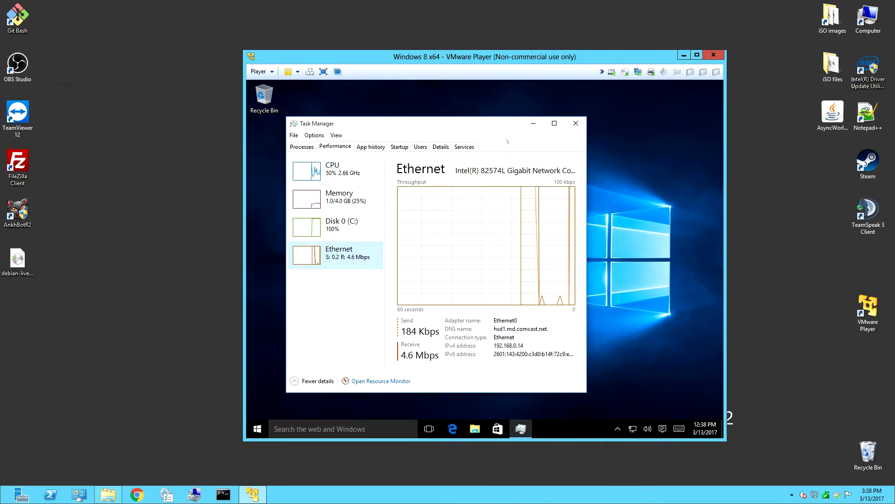
pyautogui.moveTo(510, 123); pyautogui.dragTo(503, 103)
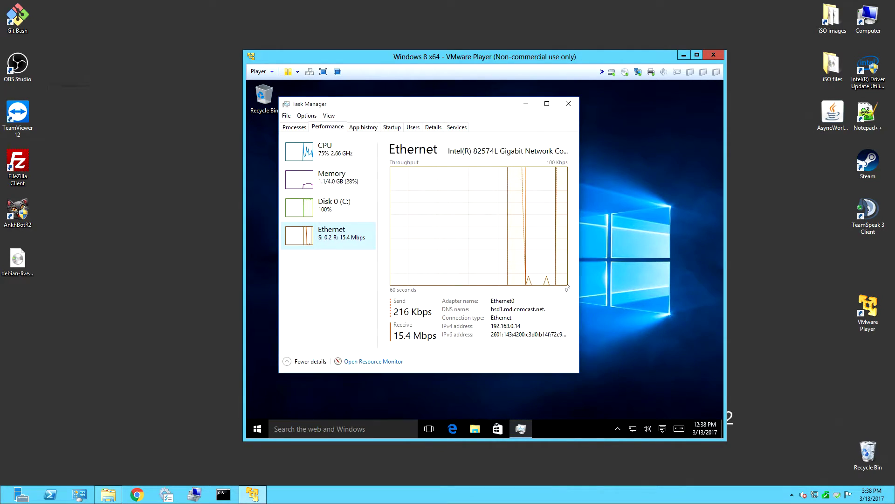
pyautogui.moveTo(578, 375); pyautogui.dragTo(653, 376)
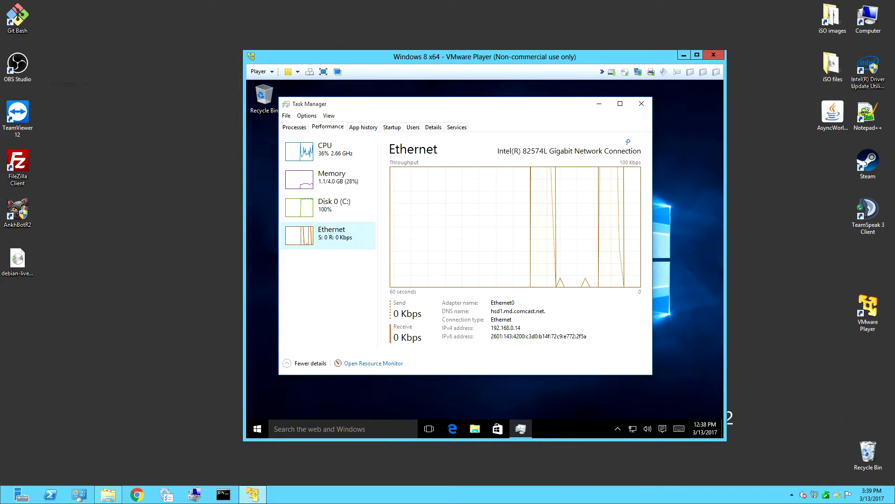
# Open the host's Task Manager, move it beside the virtual machine, and show the performance of its connected Realtek Ethernet adapter
pyautogui.rightClick(616, 497)
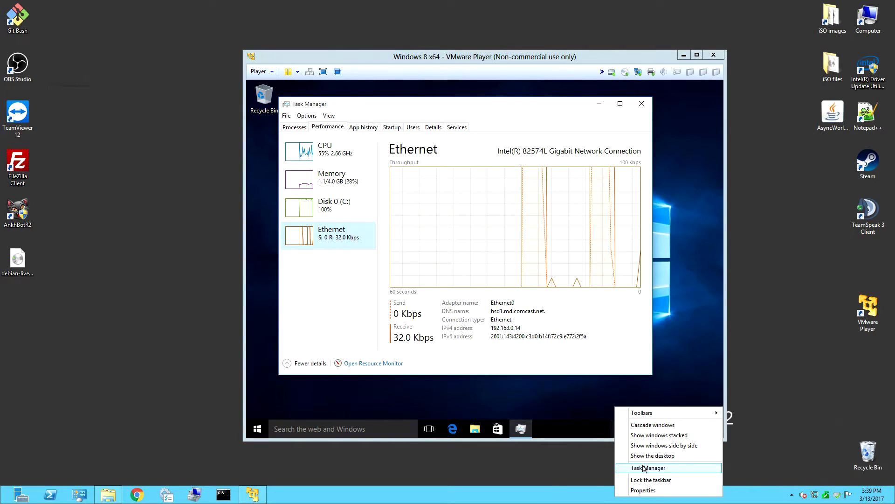
pyautogui.click(628, 467)
pyautogui.moveTo(493, 149); pyautogui.dragTo(719, 165)
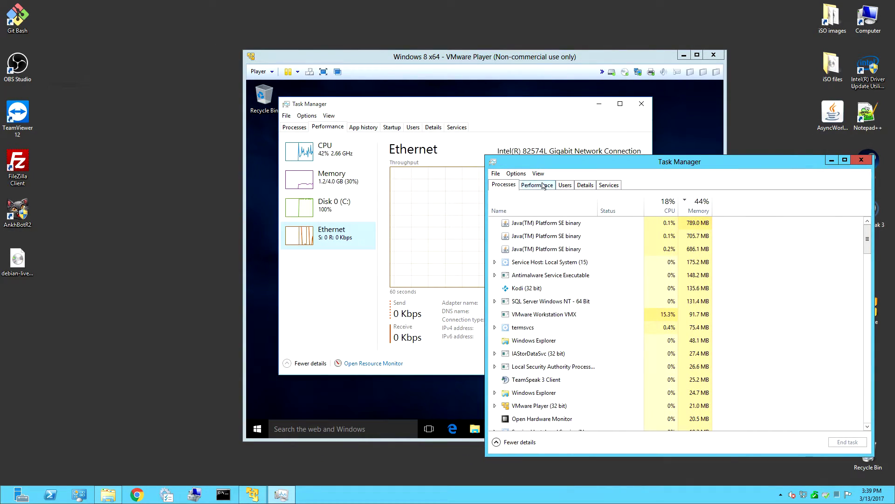
pyautogui.click(537, 185)
pyautogui.click(542, 351)
pyautogui.click(542, 264)
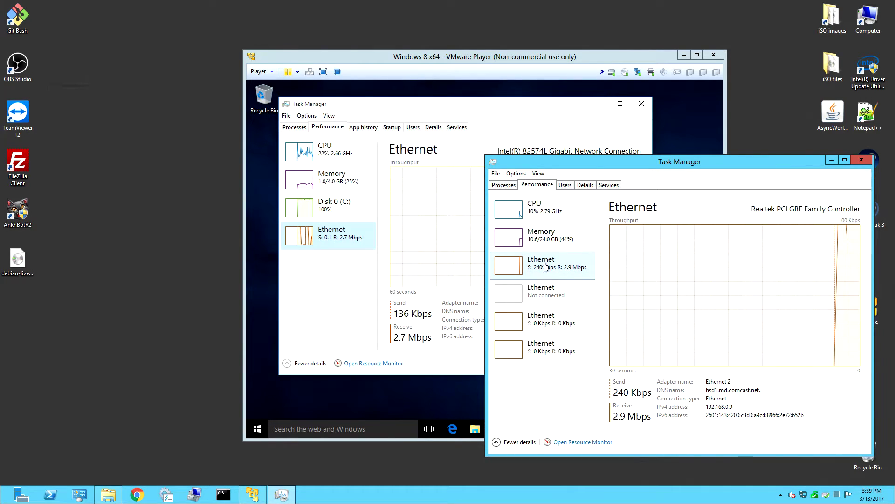
# Move the virtual machine window clear of the host's Task Manager and compare both Ethernet graphs and IP addresses
pyautogui.moveTo(528, 57); pyautogui.dragTo(354, 43)
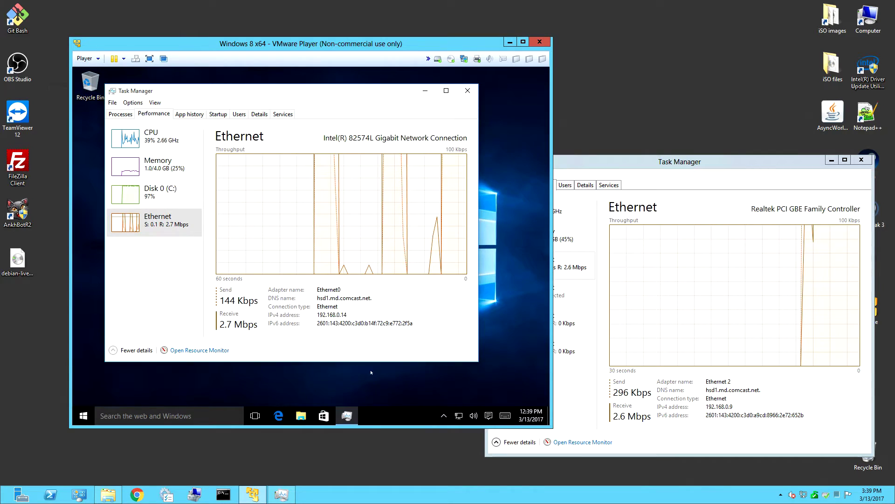
pyautogui.click(608, 360)
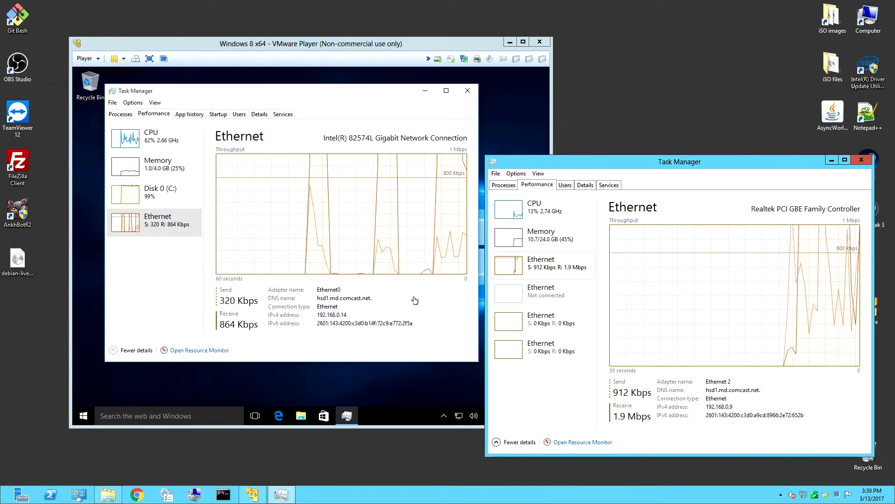
pyautogui.click(420, 354)
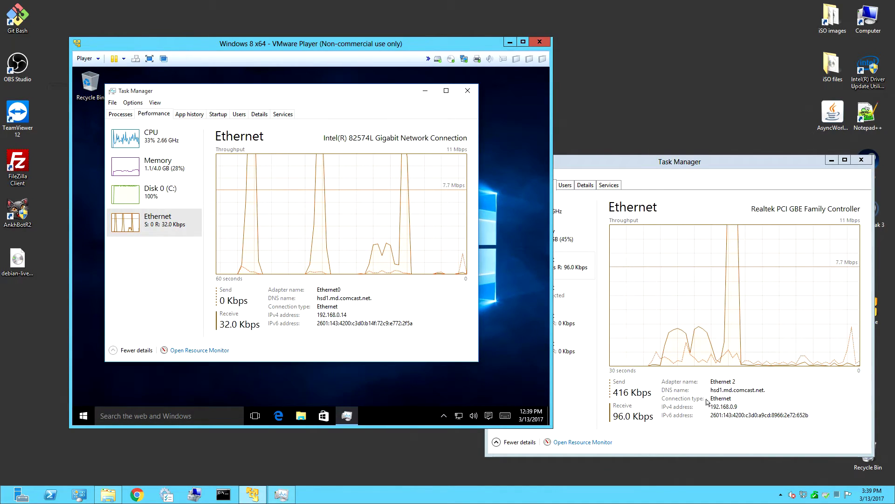
pyautogui.click(732, 410)
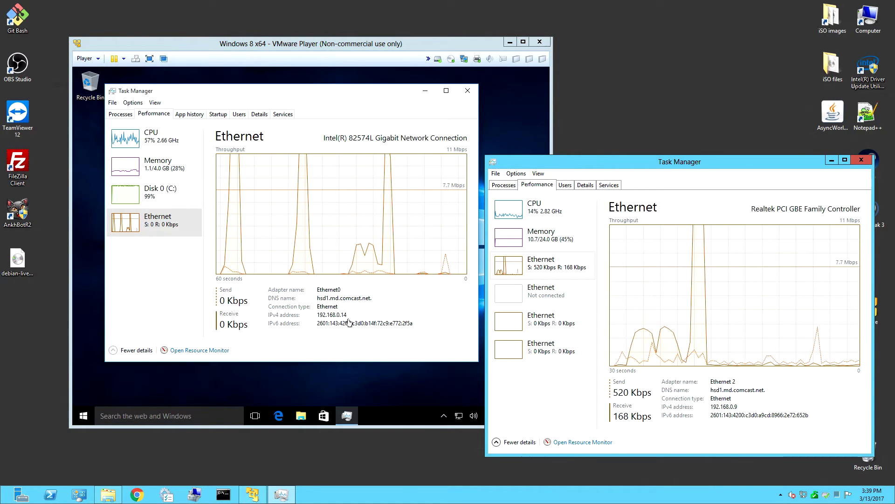
pyautogui.click(443, 317)
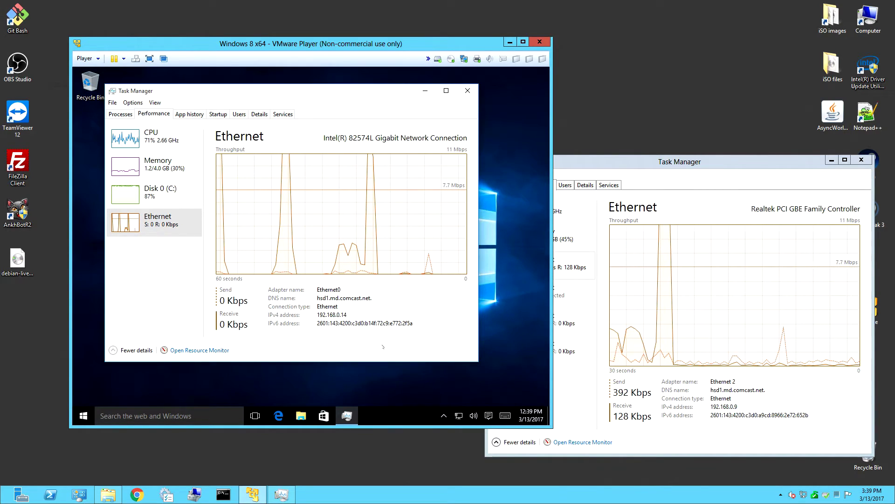
# Show the guest's CPU performance, and view the devices on the network in a guest File Explorer window, closing it when finished
pyautogui.click(160, 142)
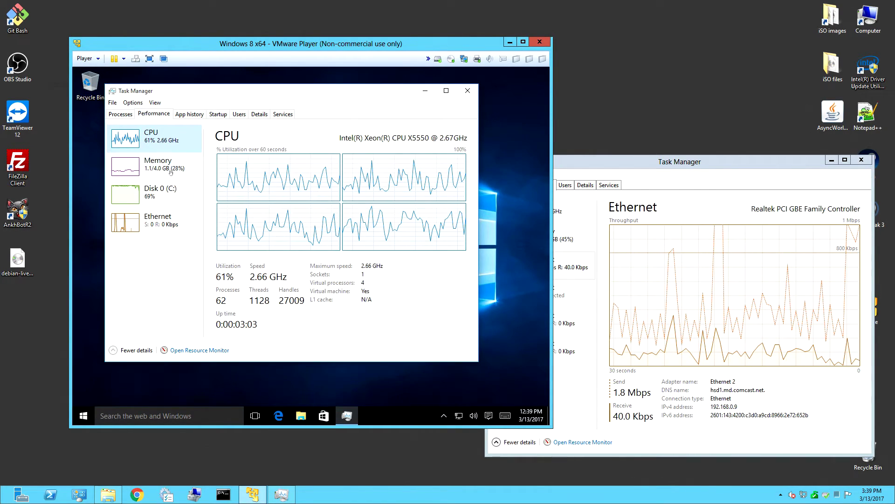
pyautogui.click(212, 390)
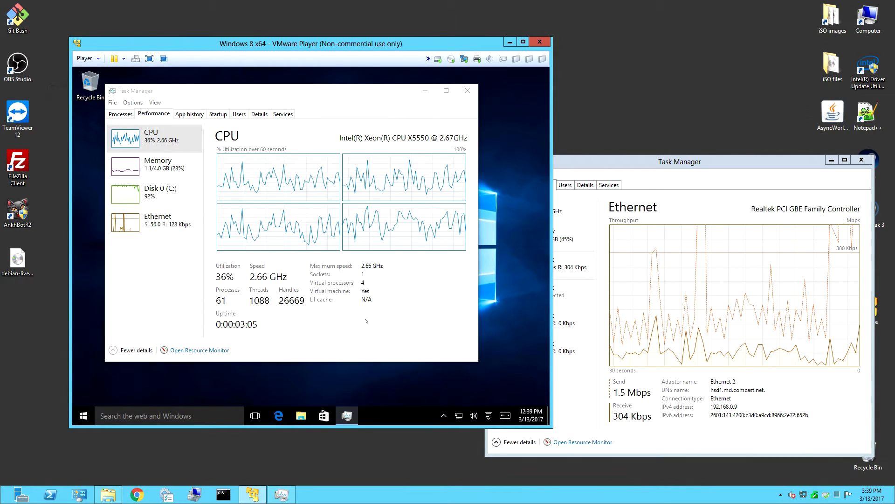
pyautogui.press('super+e')
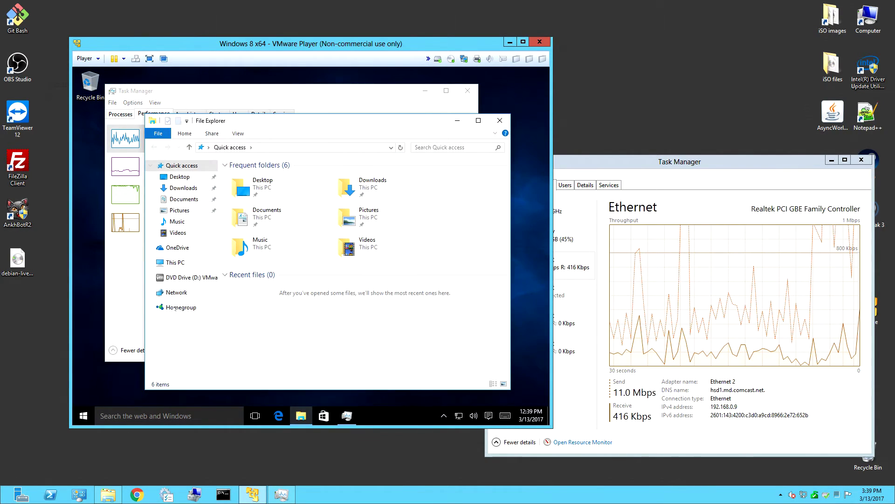
pyautogui.click(176, 292)
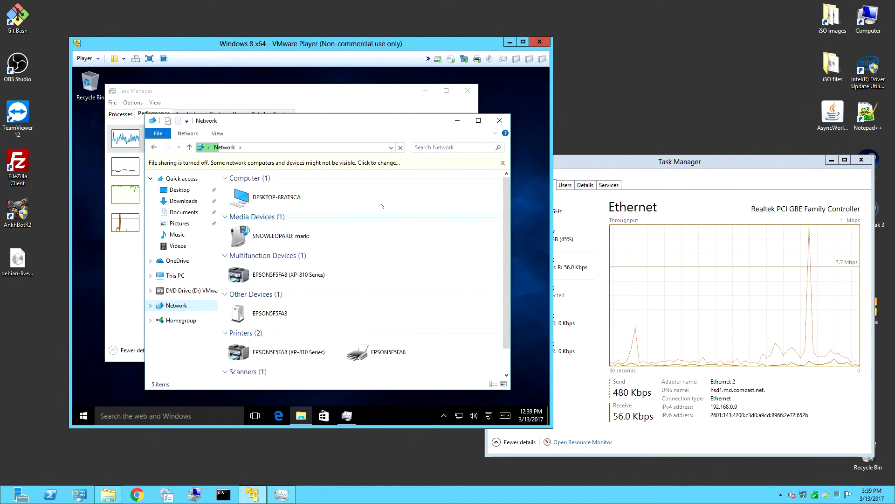
pyautogui.click(499, 120)
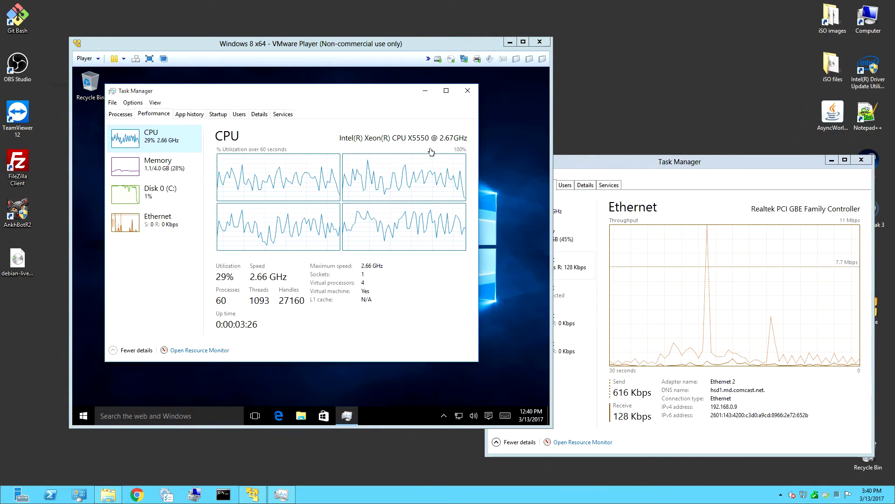
# Show the host's CPU performance and arrange both Task Managers side by side to compare host and guest processors
pyautogui.click(647, 163)
pyautogui.click(541, 207)
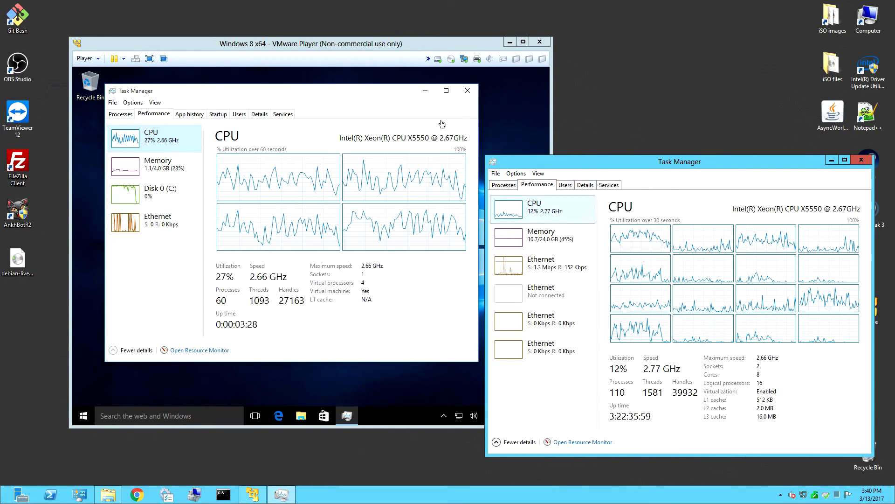
pyautogui.moveTo(655, 167); pyautogui.dragTo(666, 189)
pyautogui.moveTo(417, 44); pyautogui.dragTo(392, 16)
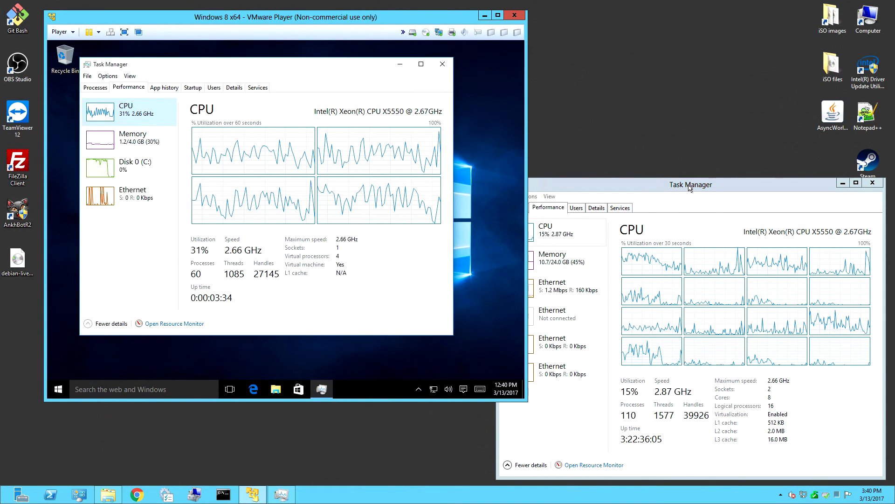
pyautogui.click(605, 208)
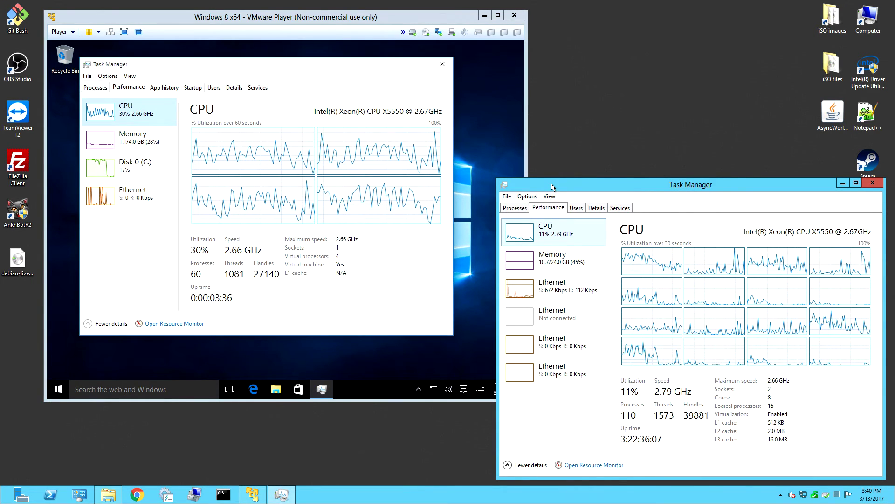
pyautogui.moveTo(552, 186); pyautogui.dragTo(559, 189)
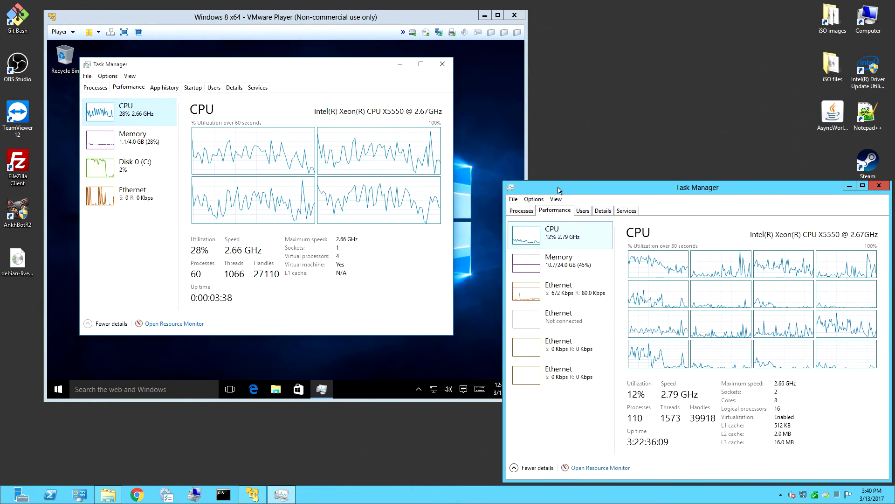
pyautogui.click(377, 277)
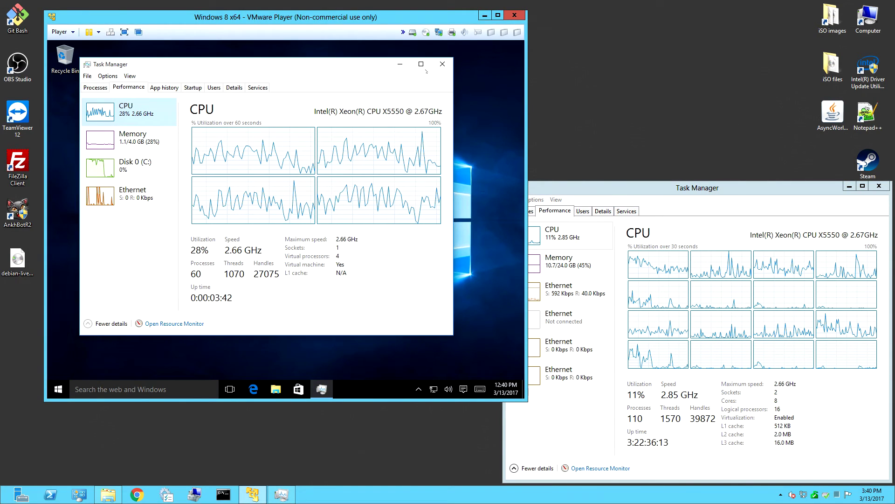
pyautogui.moveTo(312, 68); pyautogui.dragTo(328, 79)
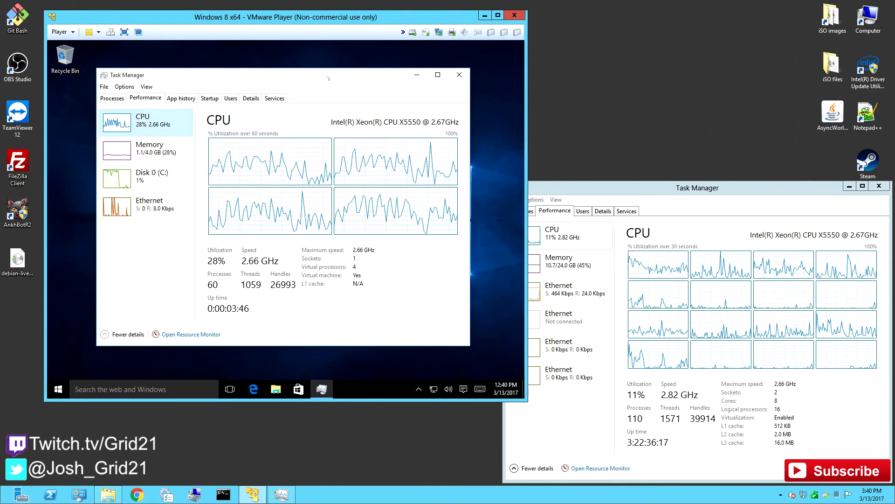